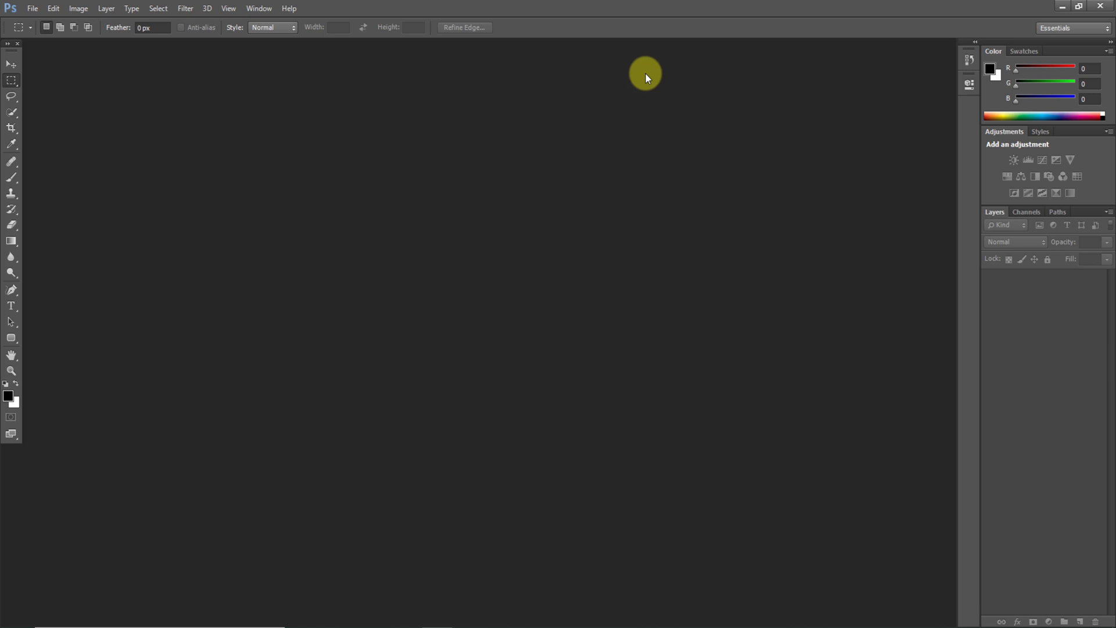
# Open the Food-Hygiene-Quiz-Certificate-for-jpeg image from the Downloads folder
pyautogui.click(30, 8)
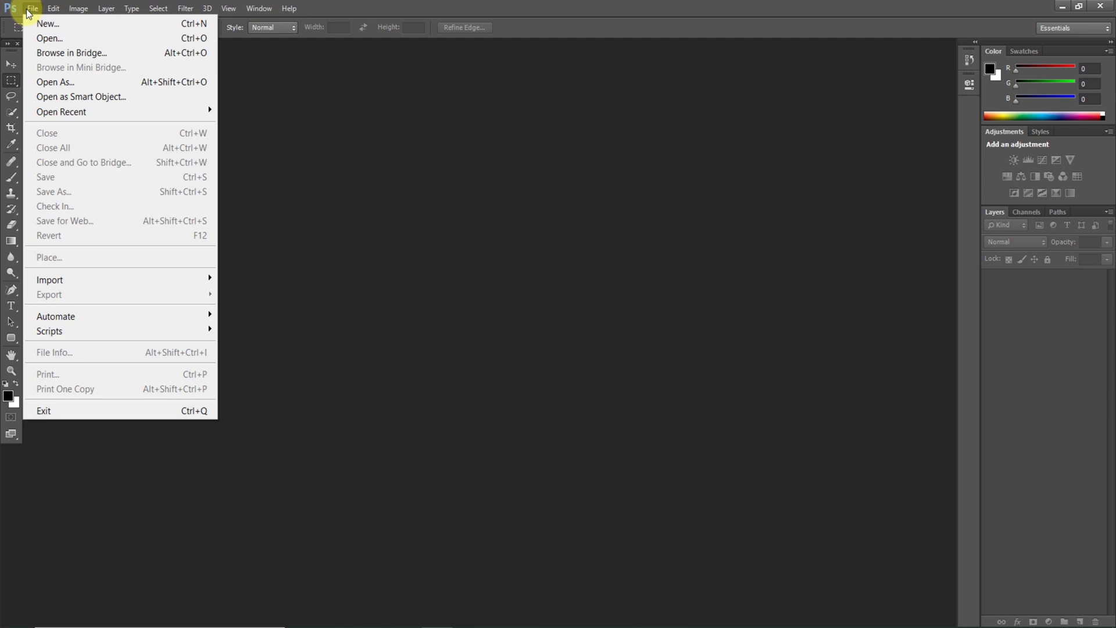
pyautogui.click(35, 39)
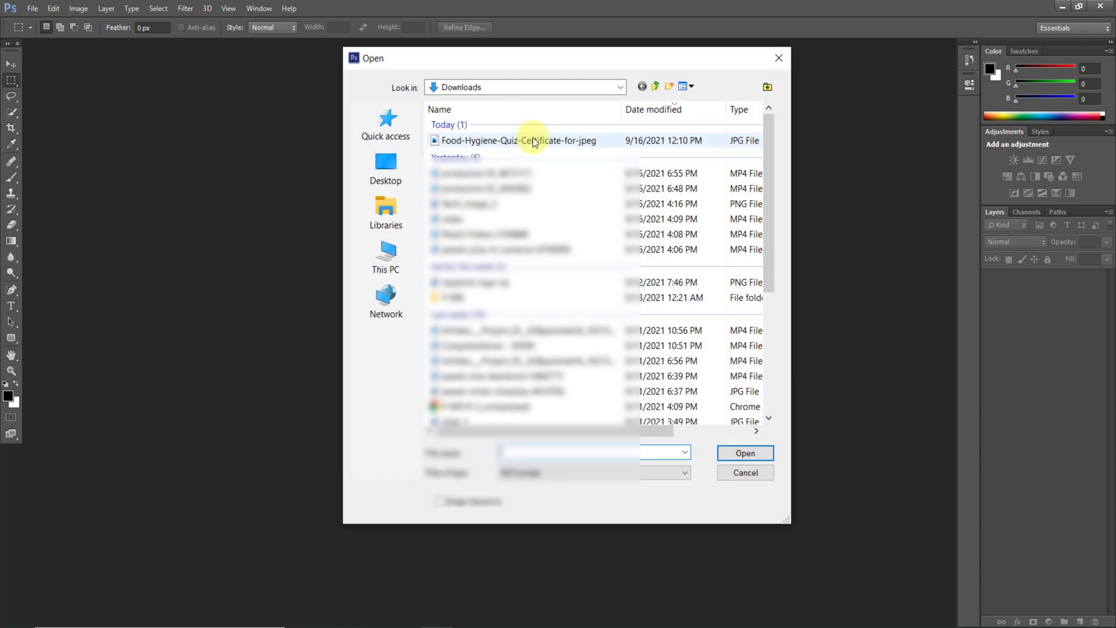
pyautogui.click(506, 139)
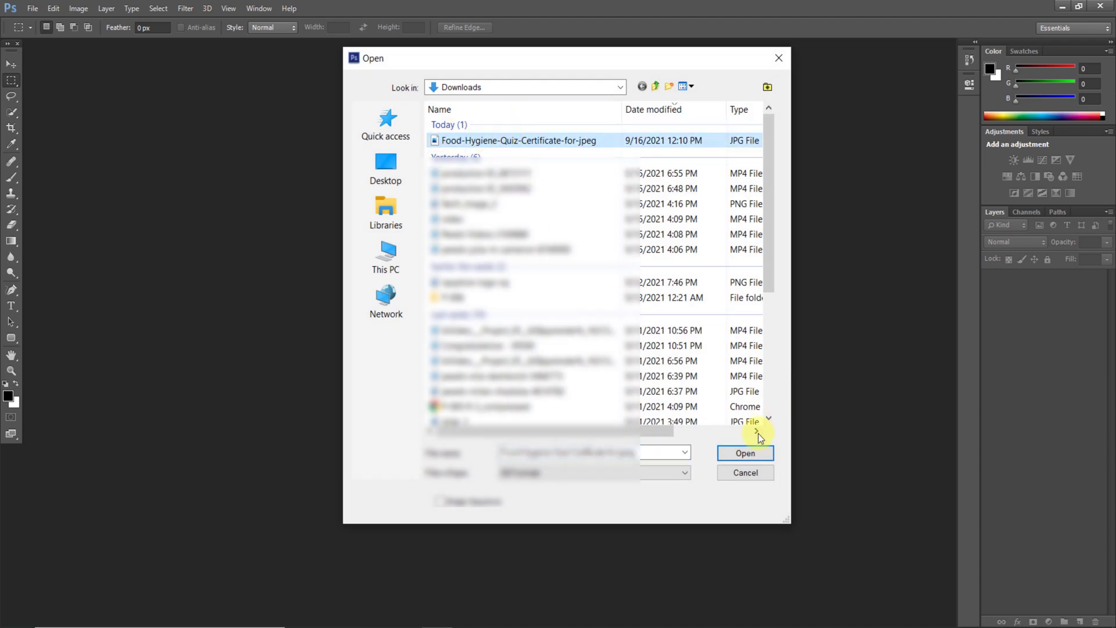
pyautogui.click(746, 453)
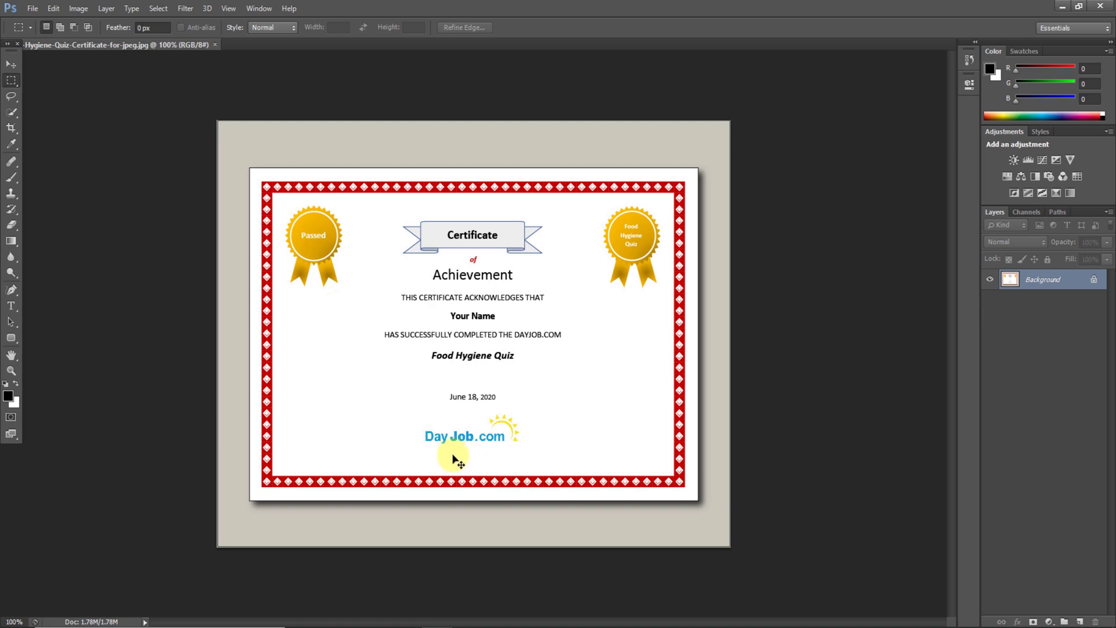
# Zoom in on the date and add a text layer reading 'June 18, 2020' below it
pyautogui.scroll(3, 457, 460)
pyautogui.scroll(3, 439, 472)
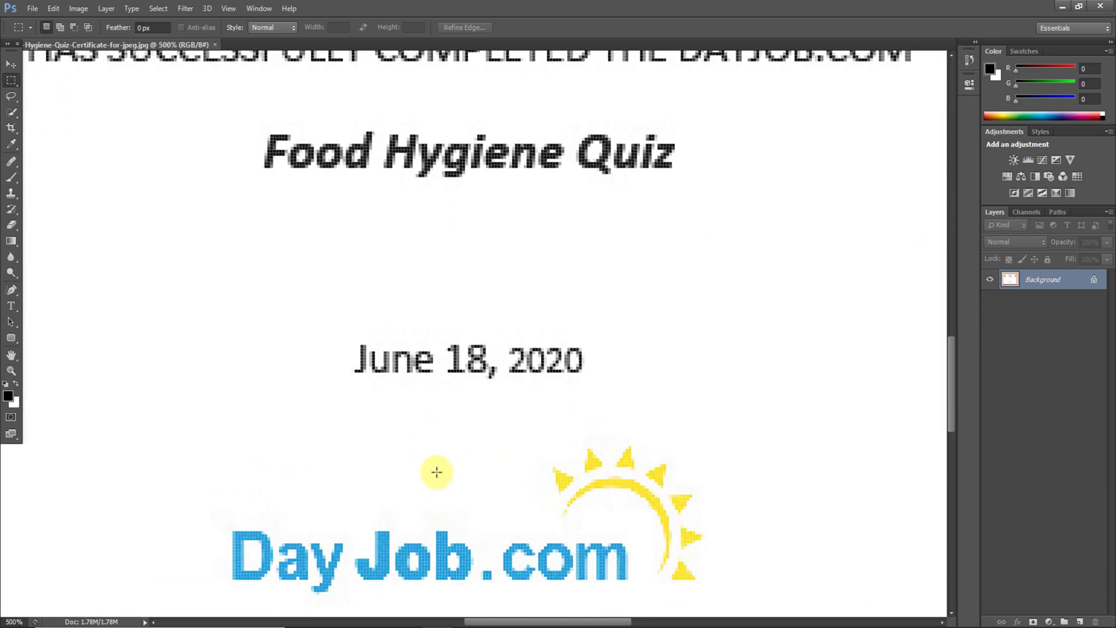
pyautogui.scroll(2, 436, 472)
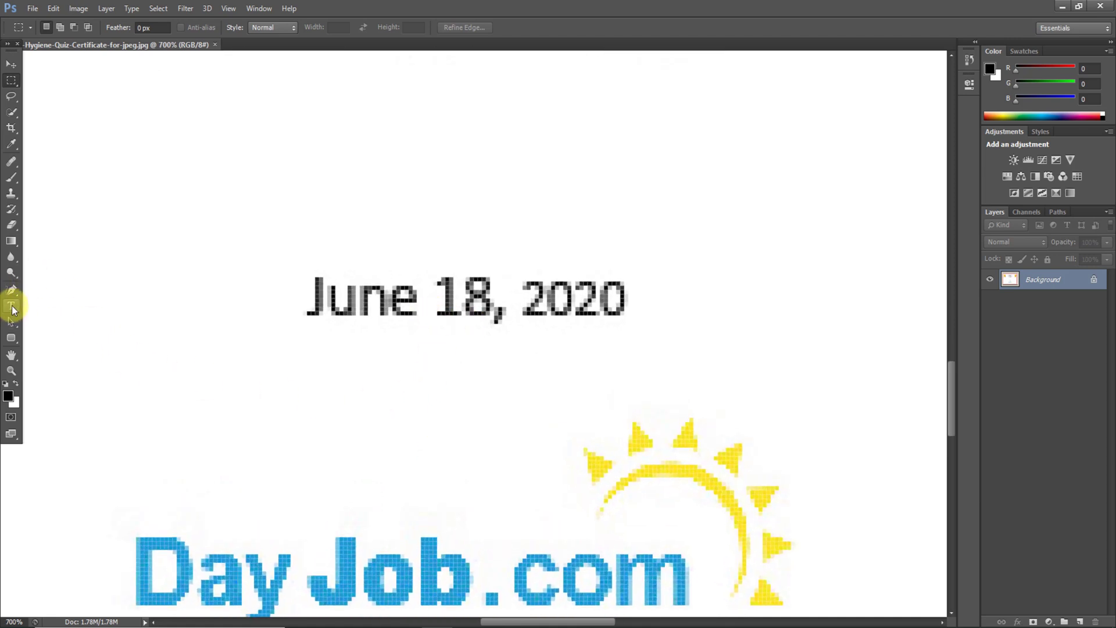
pyautogui.click(11, 308)
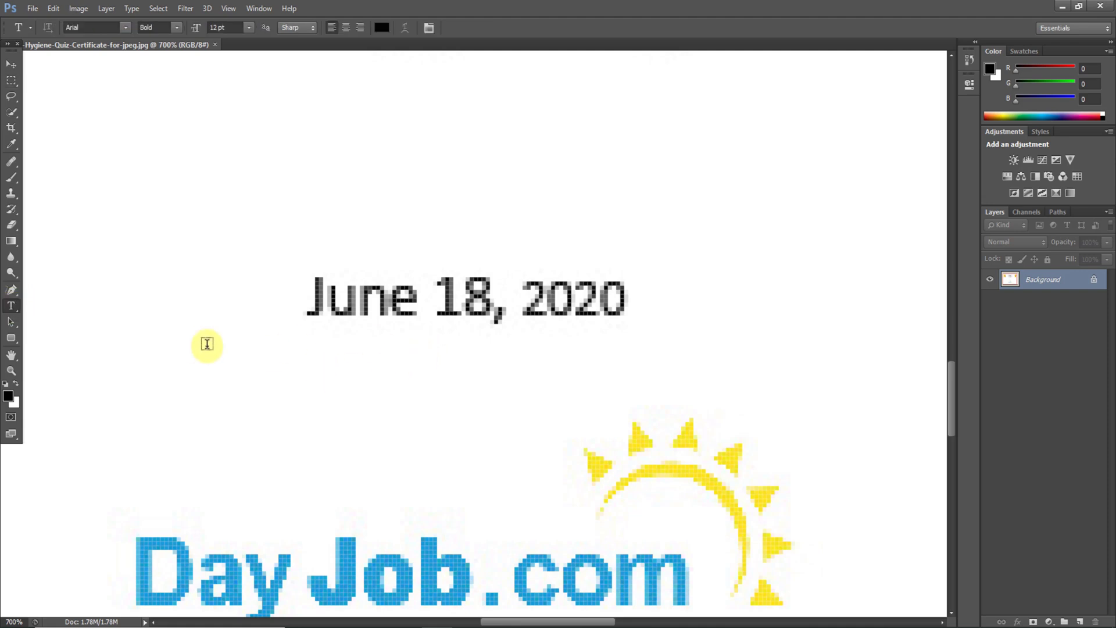
pyautogui.click(331, 387)
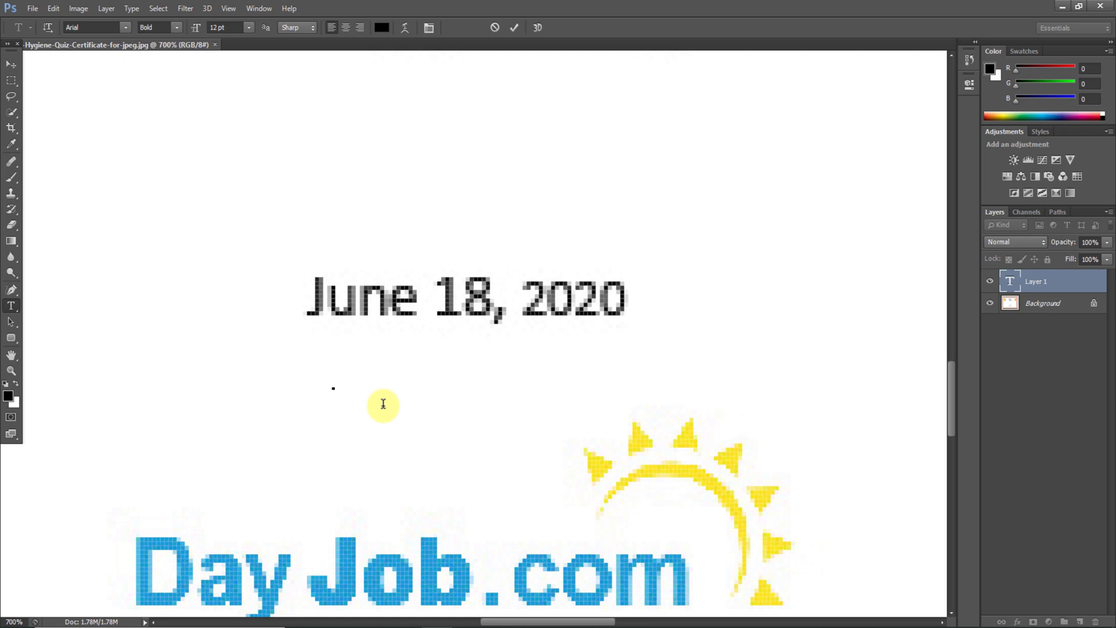
pyautogui.write('Jun')
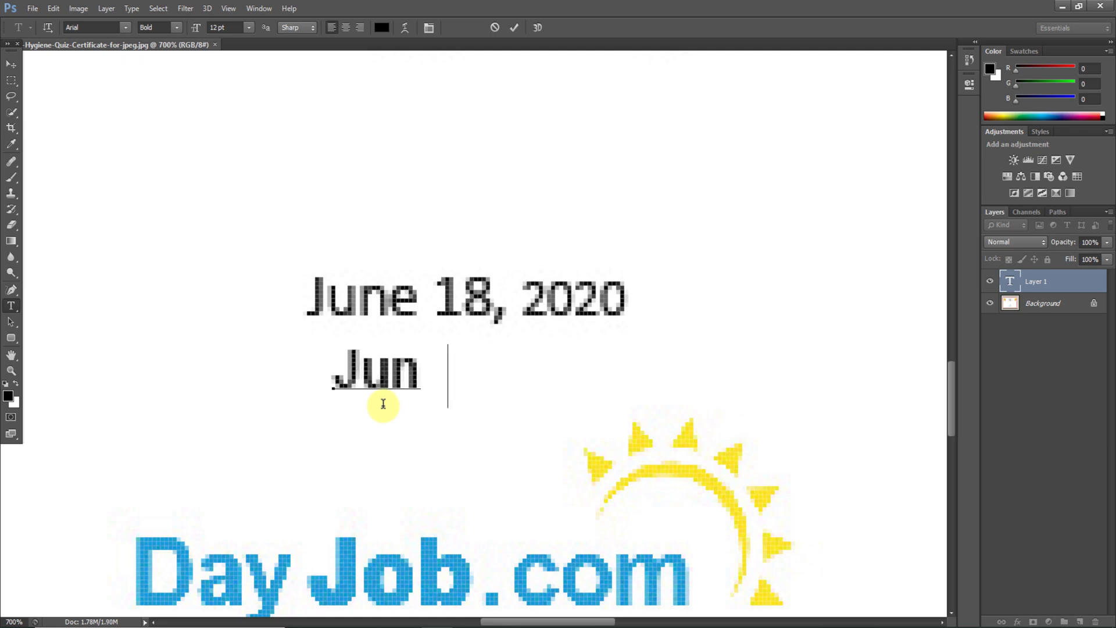
pyautogui.write('e 18')
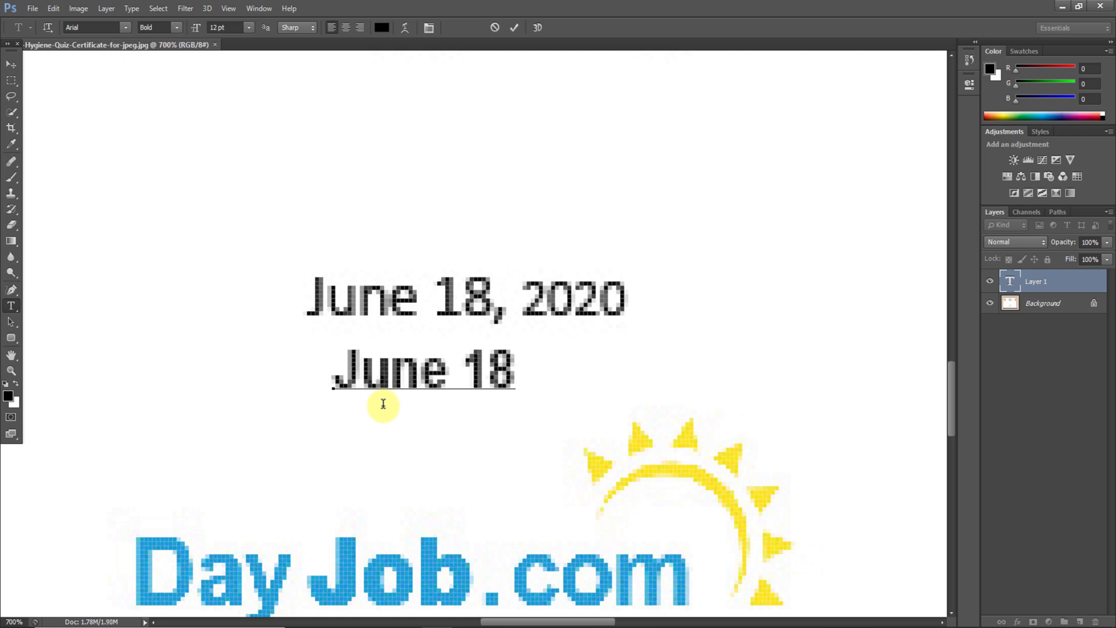
pyautogui.write(', 2020')
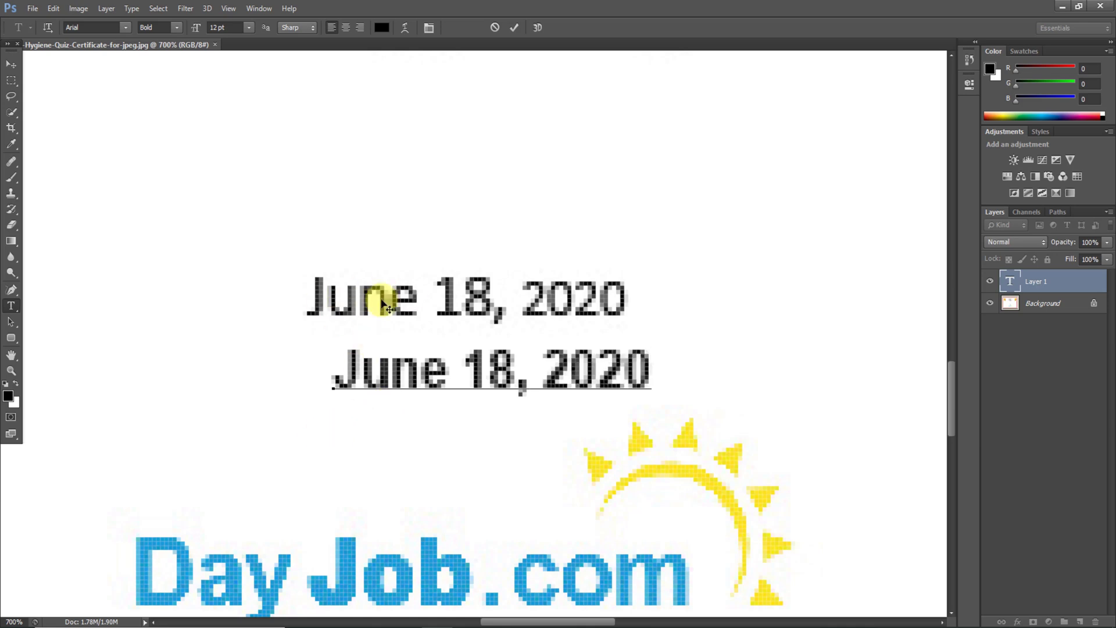
# Commit the text and move the June 18, 2020 text up over the original date
pyautogui.click(8, 68)
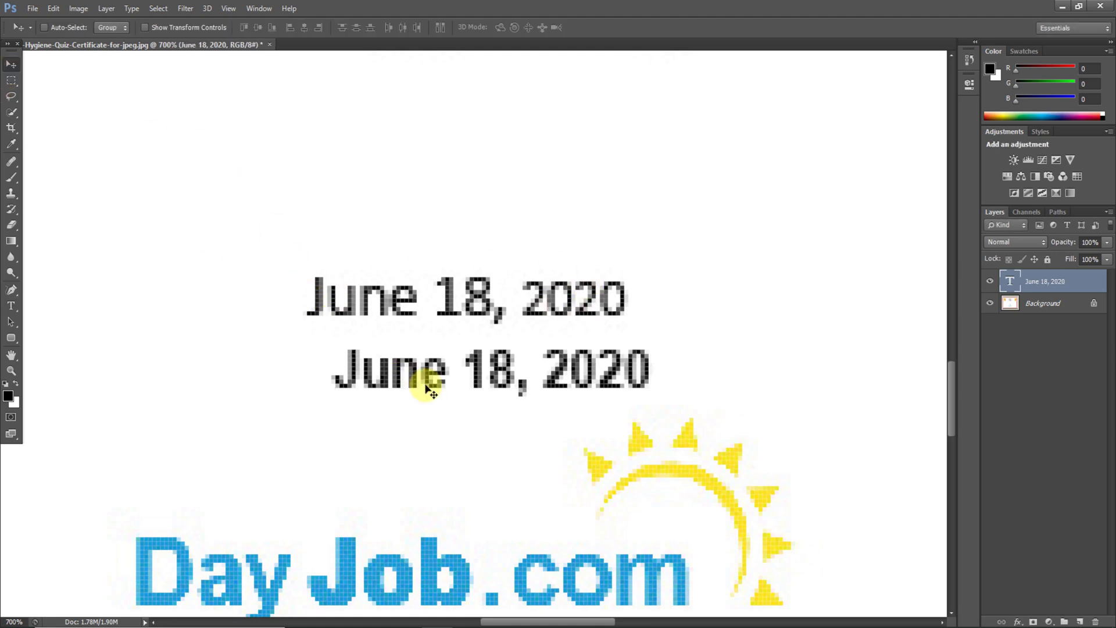
pyautogui.hotkey('ctrl', 't')
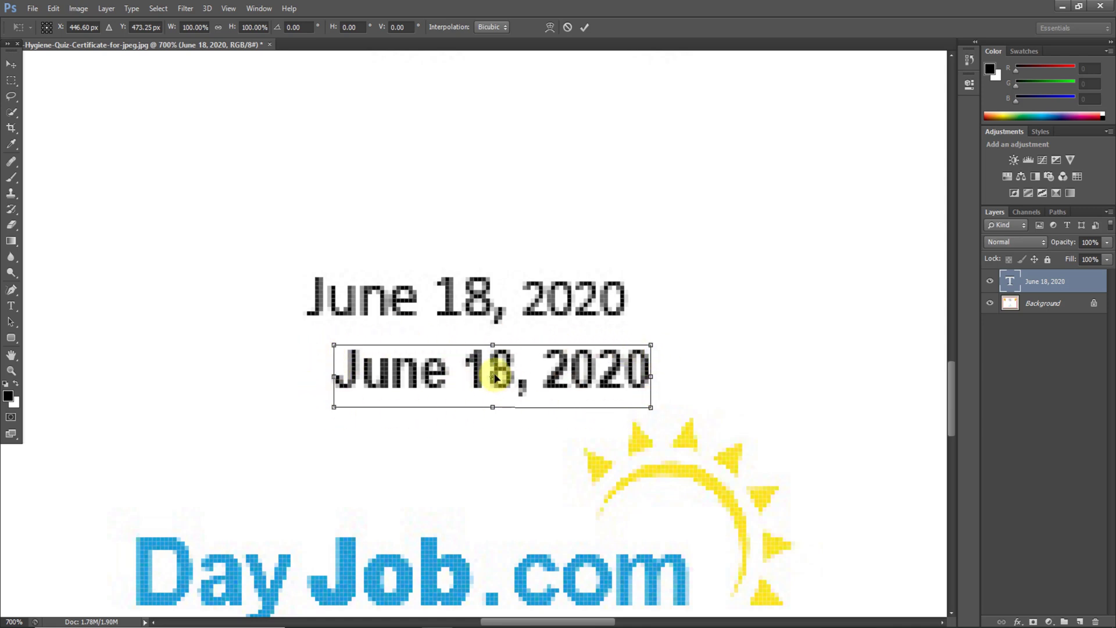
pyautogui.moveTo(443, 369); pyautogui.dragTo(421, 306)
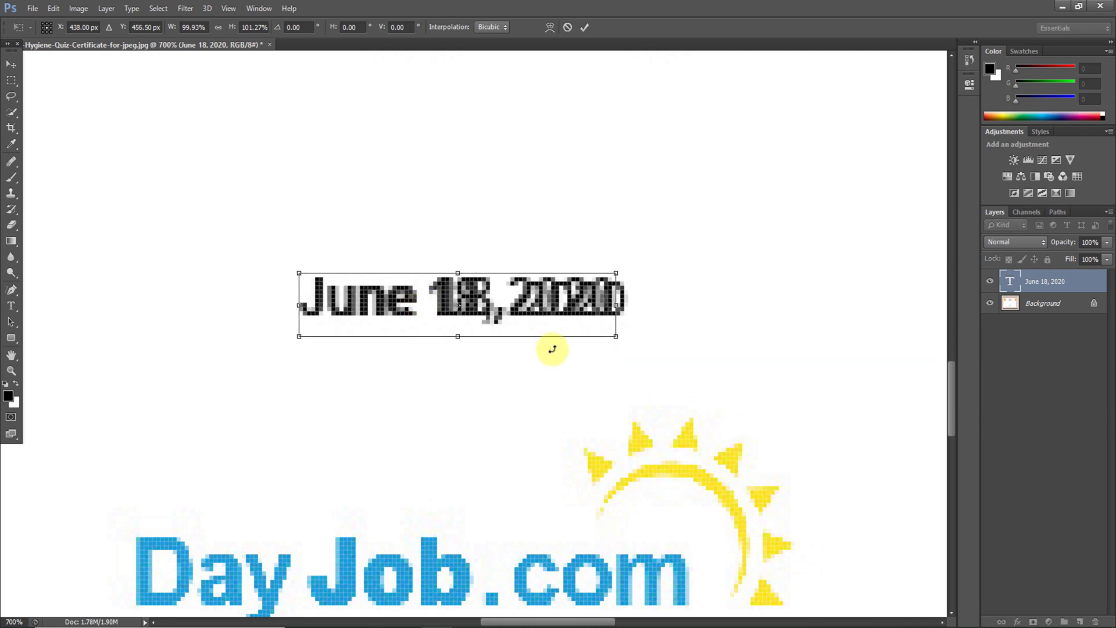
pyautogui.hotkey('ctrl', '+')
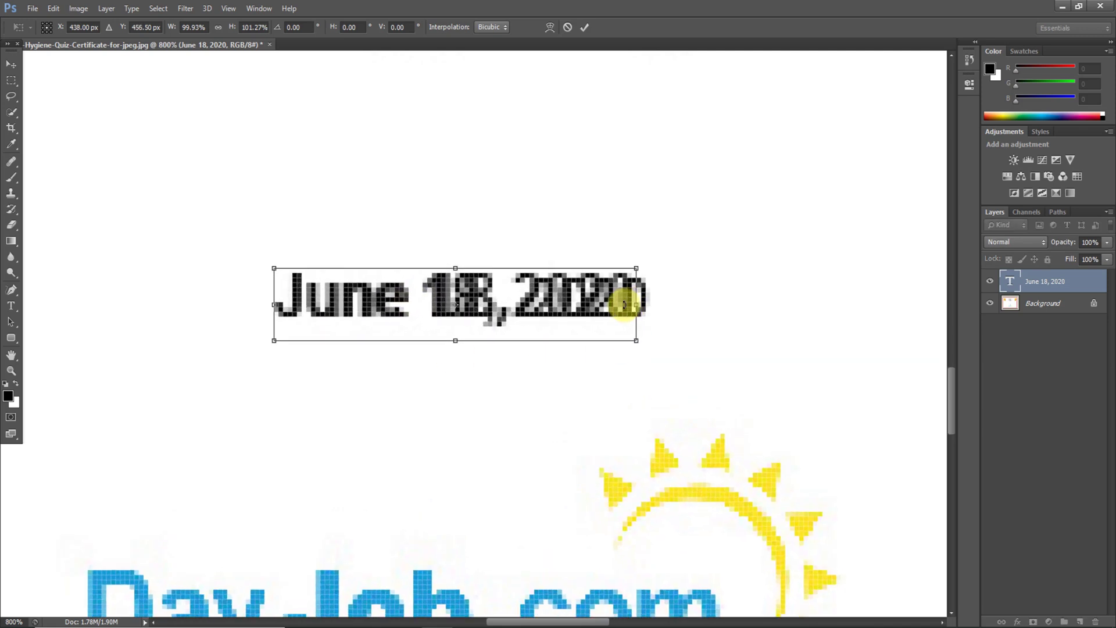
pyautogui.hotkey('ctrl', '+')
pyautogui.hotkey('ctrl', '+')
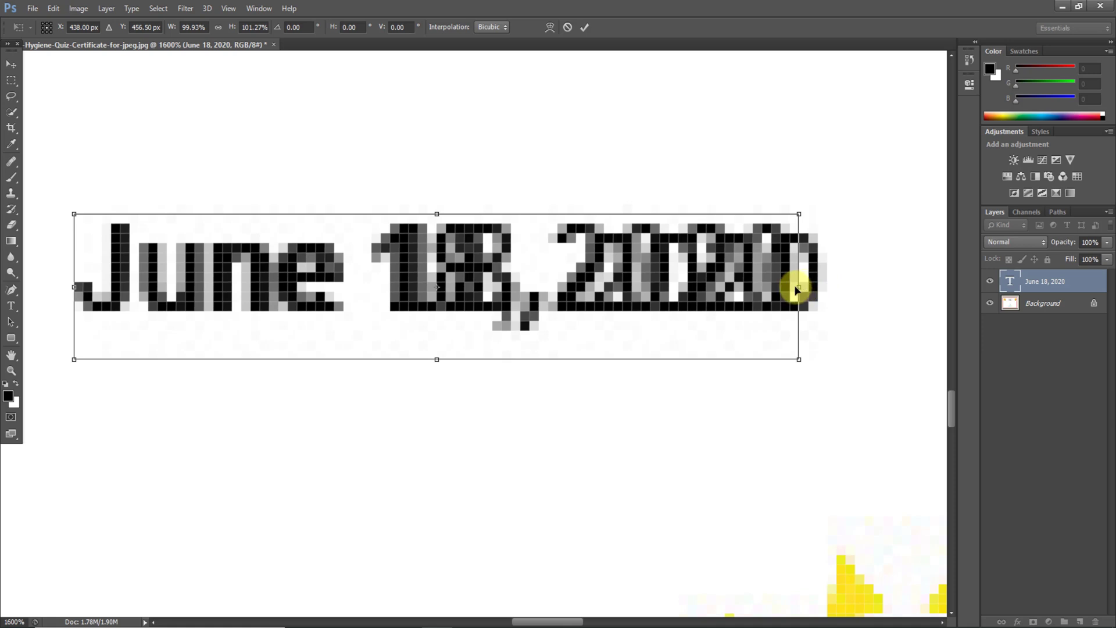
# Stretch the date text to about 105% width and 101% height and apply the transform
pyautogui.moveTo(799, 286)
pyautogui.mouseDown()
pyautogui.moveTo(842, 291)
pyautogui.moveTo(392, 311)
pyautogui.moveTo(439, 194)
pyautogui.moveTo(742, 256)
pyautogui.moveTo(833, 298)
pyautogui.moveTo(817, 299)
pyautogui.mouseUp()
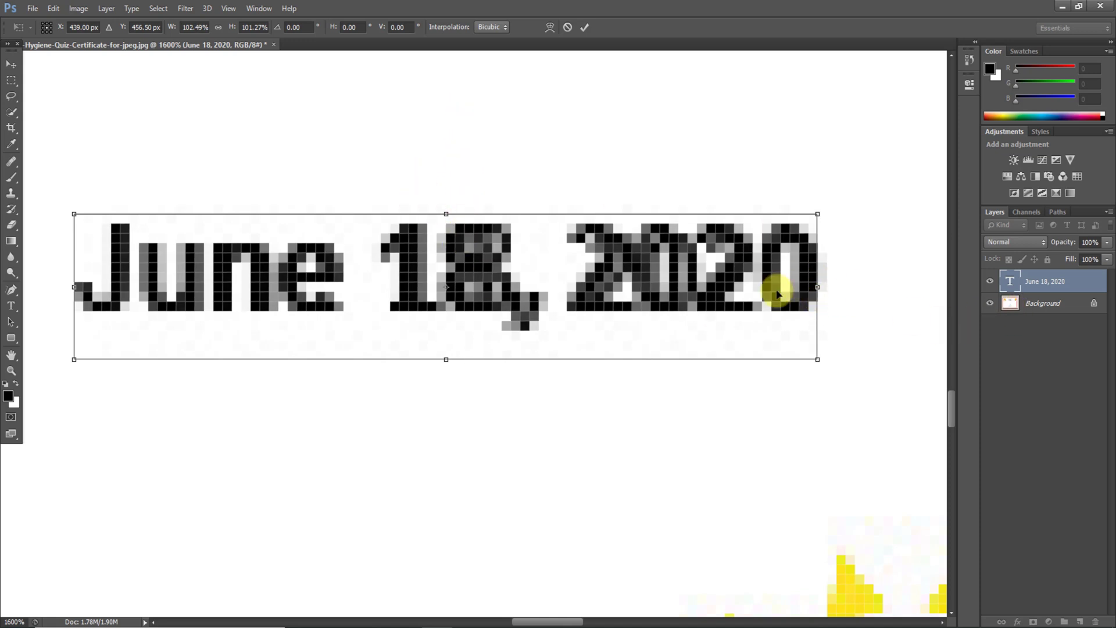
pyautogui.moveTo(817, 287); pyautogui.dragTo(840, 309)
pyautogui.hotkey('ctrl', '-')
pyautogui.hotkey('ctrl', '-')
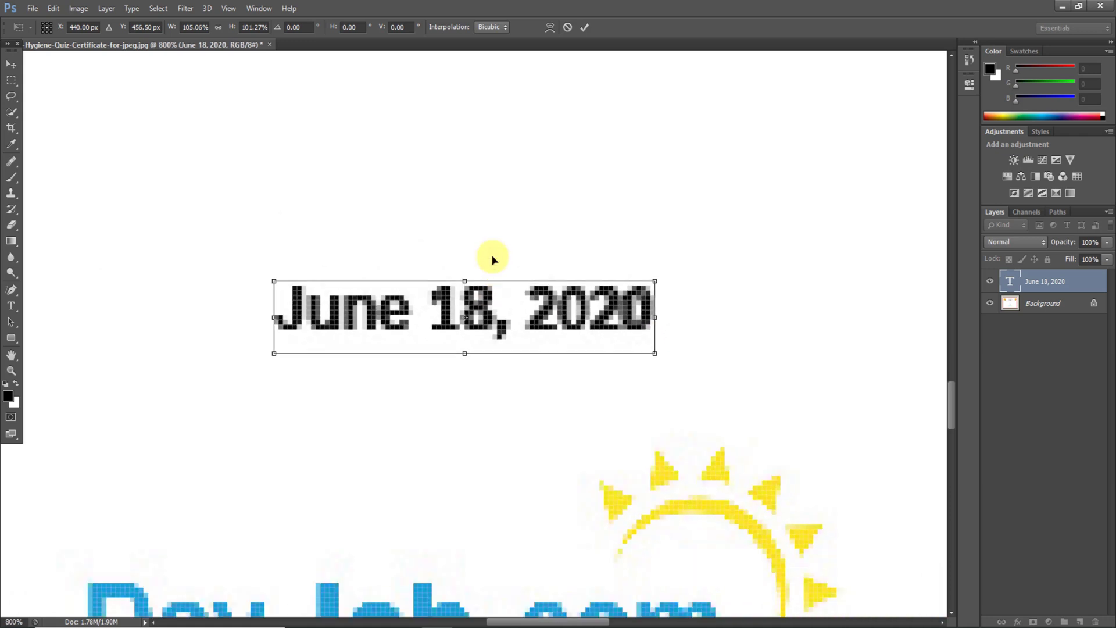
pyautogui.hotkey('ctrl', '-')
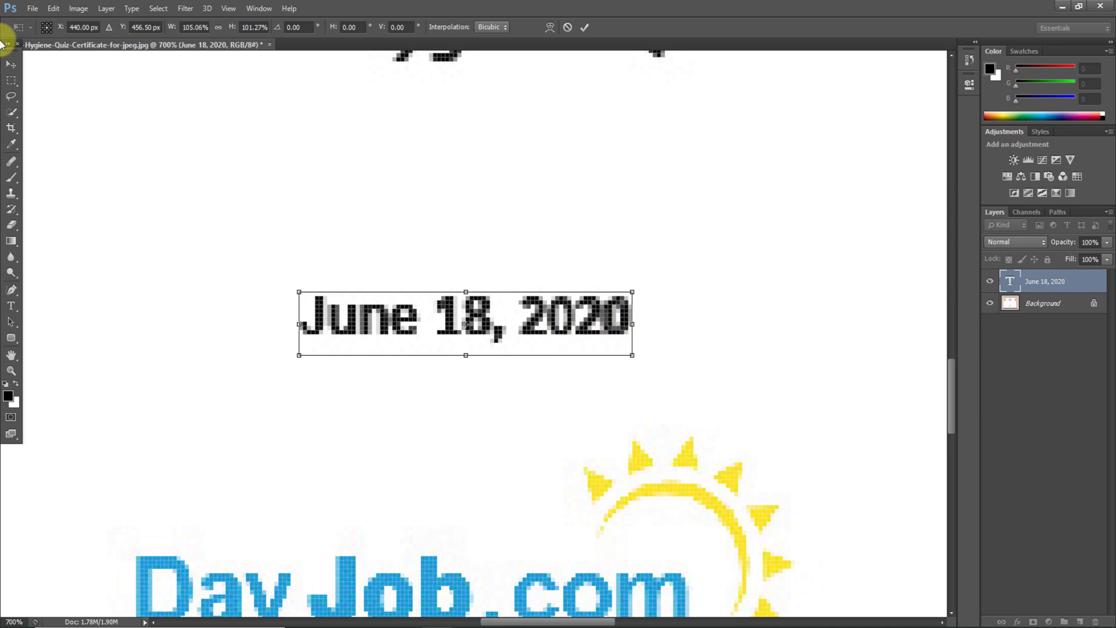
pyautogui.click(10, 64)
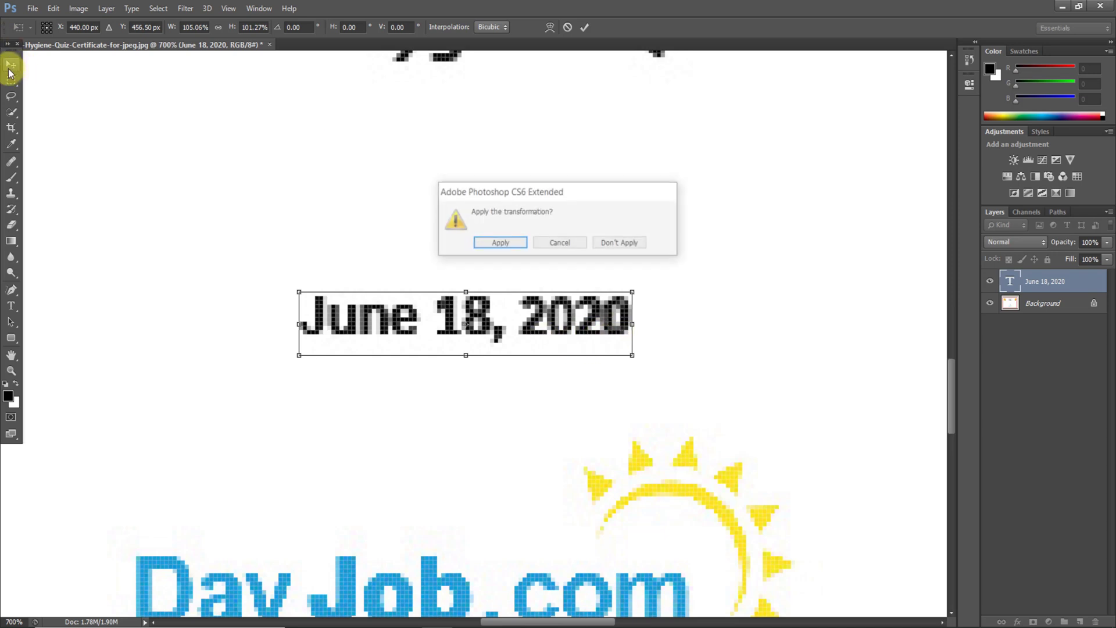
pyautogui.click(498, 242)
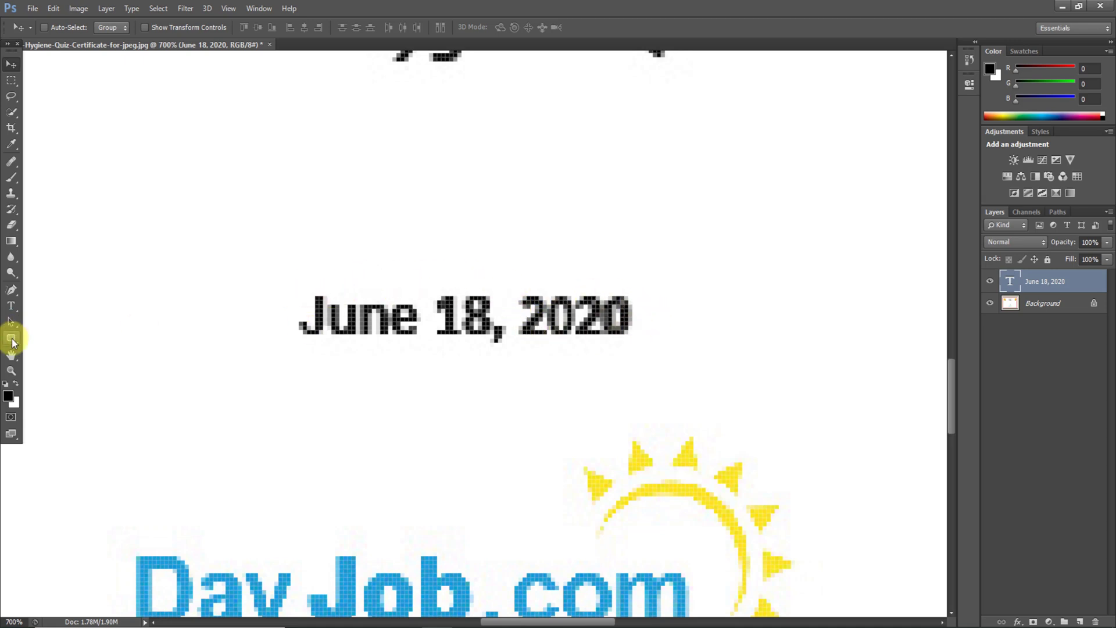
# Draw a rectangle over the June 18, 2020 text and set its fill to white #ffffff
pyautogui.moveTo(11, 341); pyautogui.dragTo(58, 337)
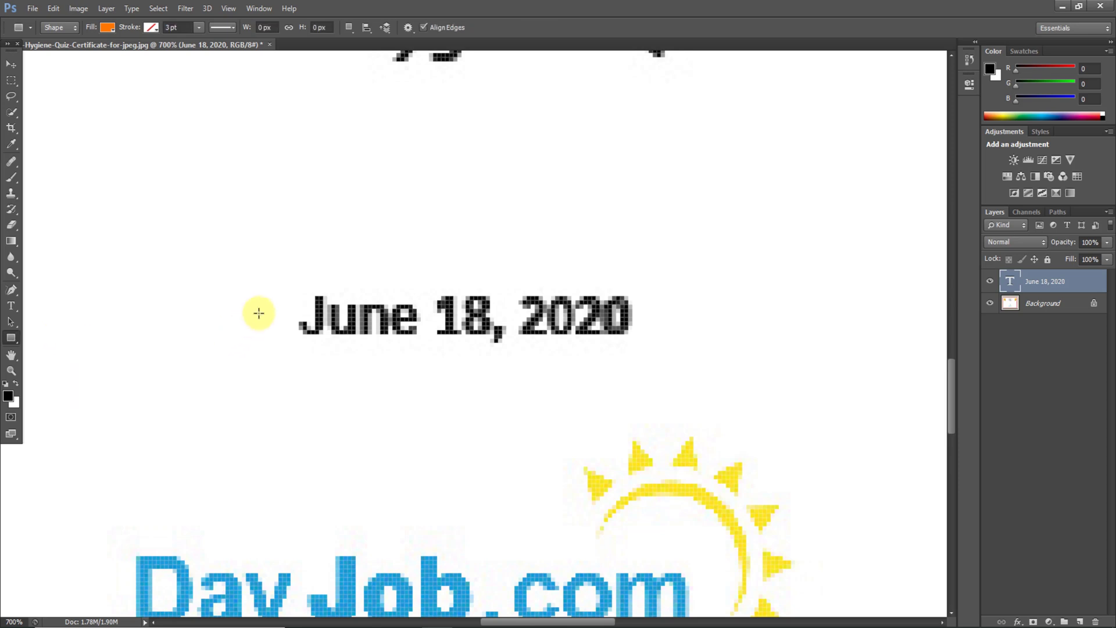
pyautogui.moveTo(270, 280); pyautogui.dragTo(647, 351)
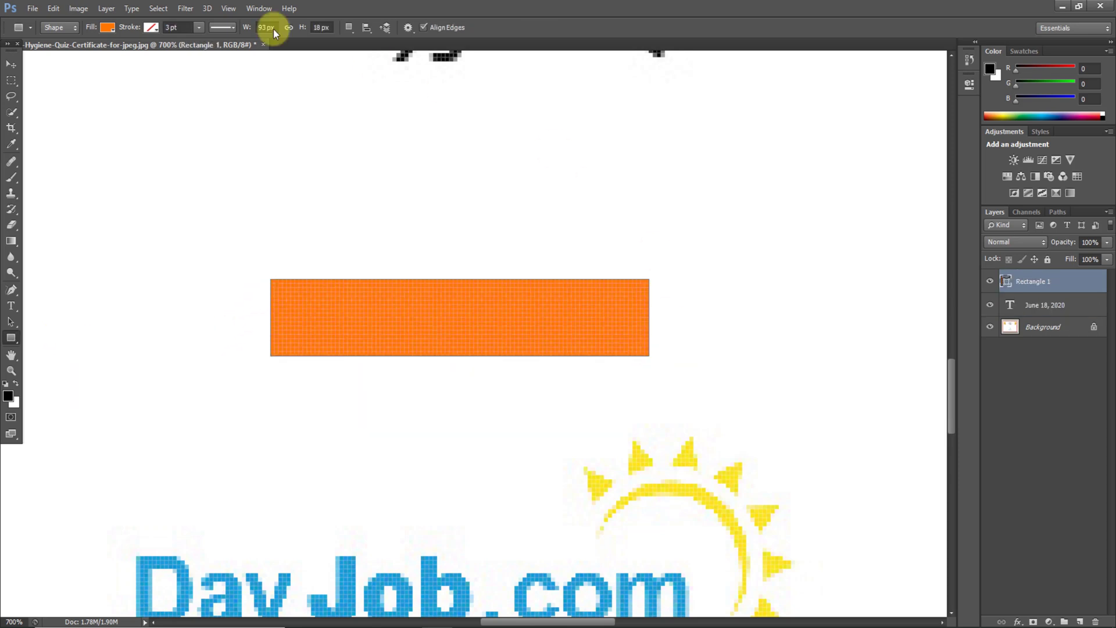
pyautogui.click(103, 30)
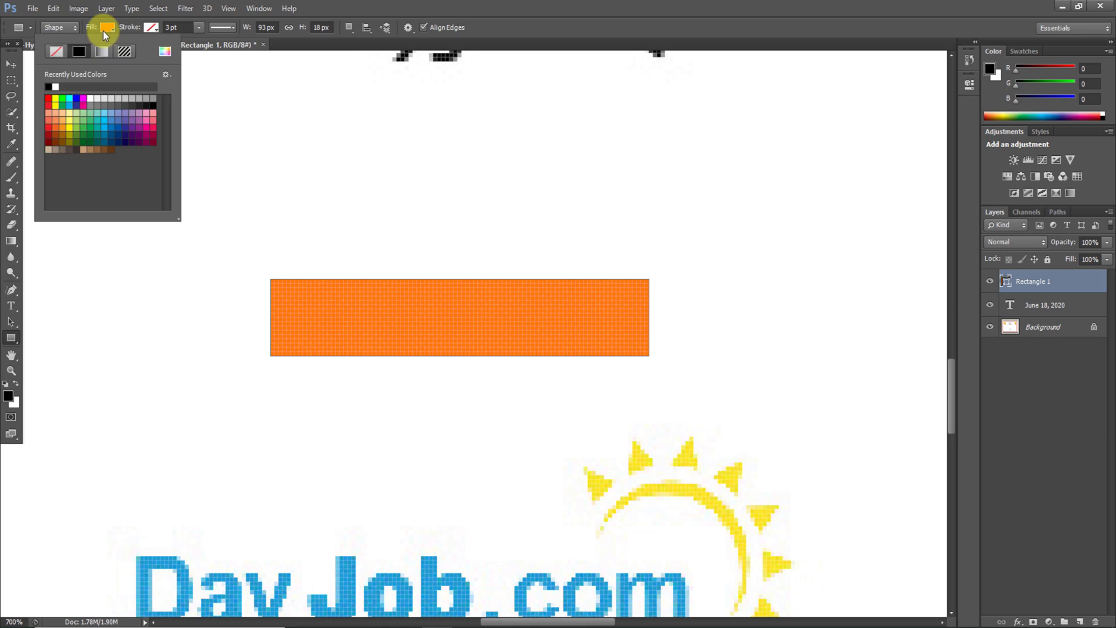
pyautogui.click(166, 54)
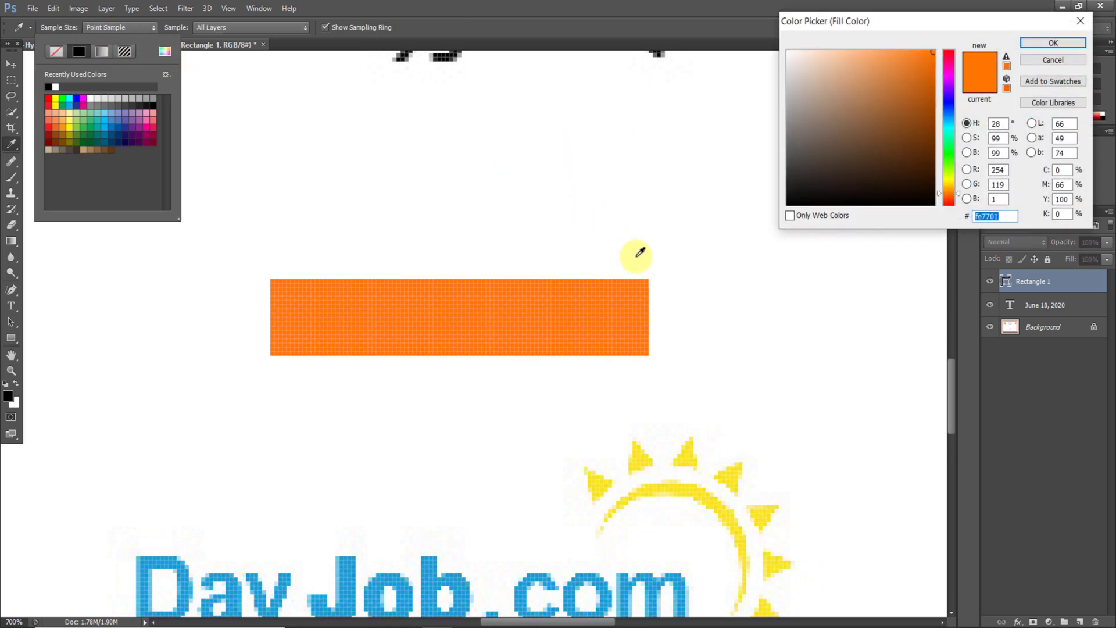
pyautogui.click(692, 453)
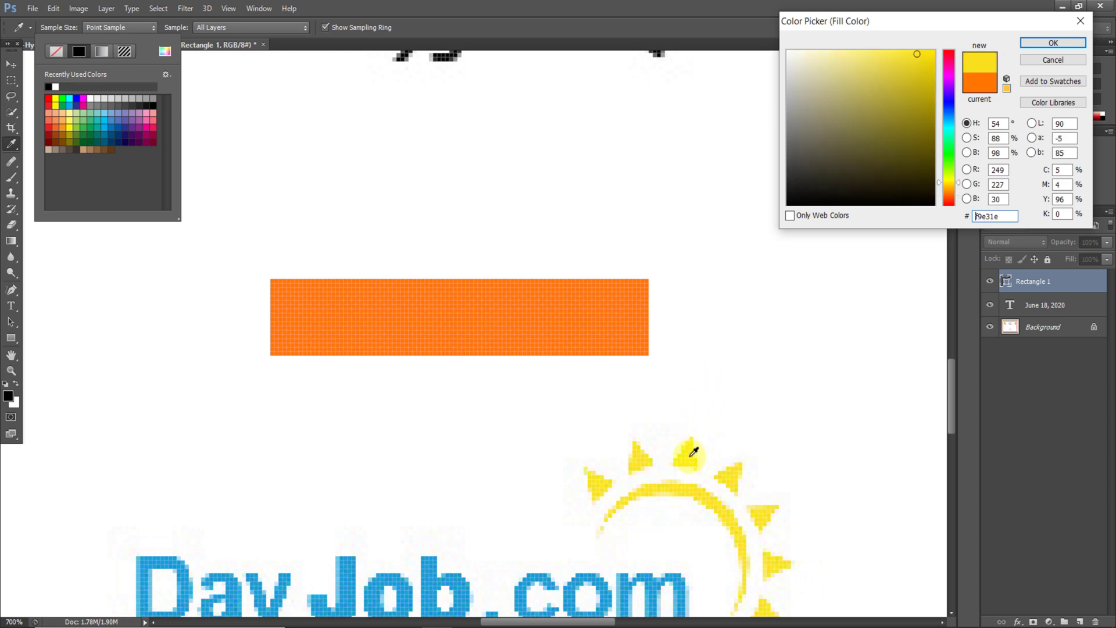
pyautogui.moveTo(341, 574); pyautogui.dragTo(352, 562)
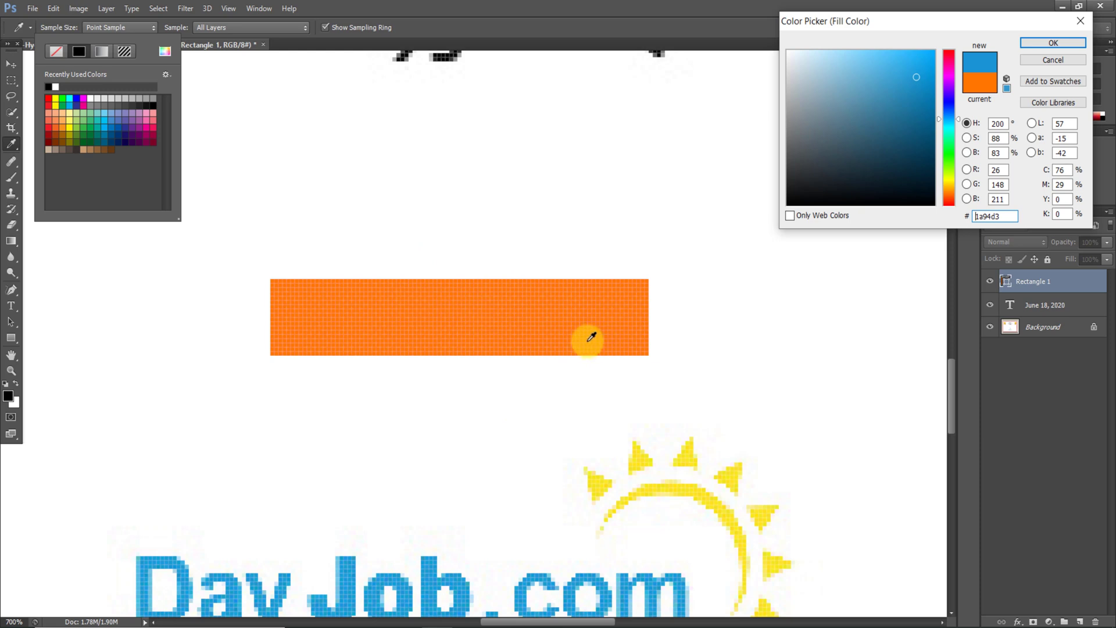
pyautogui.click(537, 368)
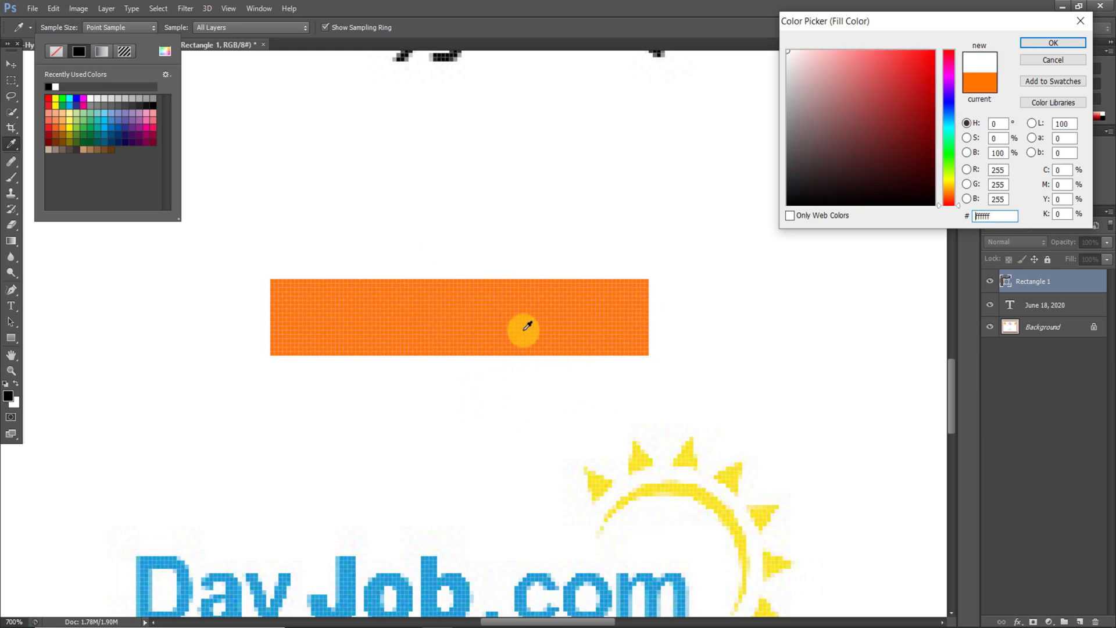
pyautogui.click(449, 318)
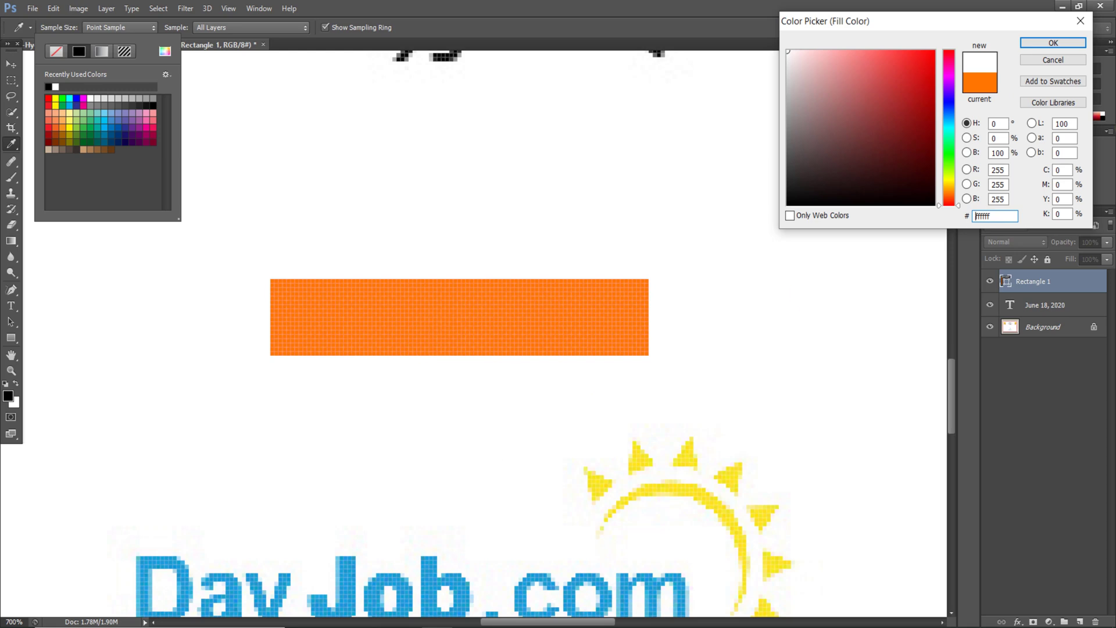
pyautogui.click(1053, 42)
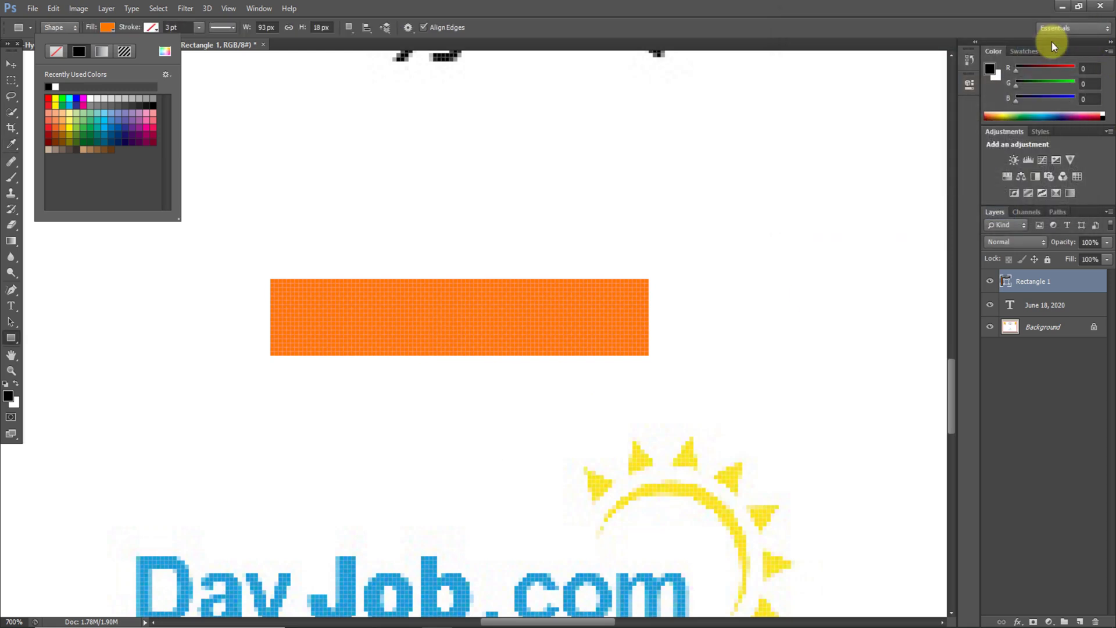
# Drag the June 18, 2020 text layer above Rectangle 1 in the Layers panel
pyautogui.click(7, 62)
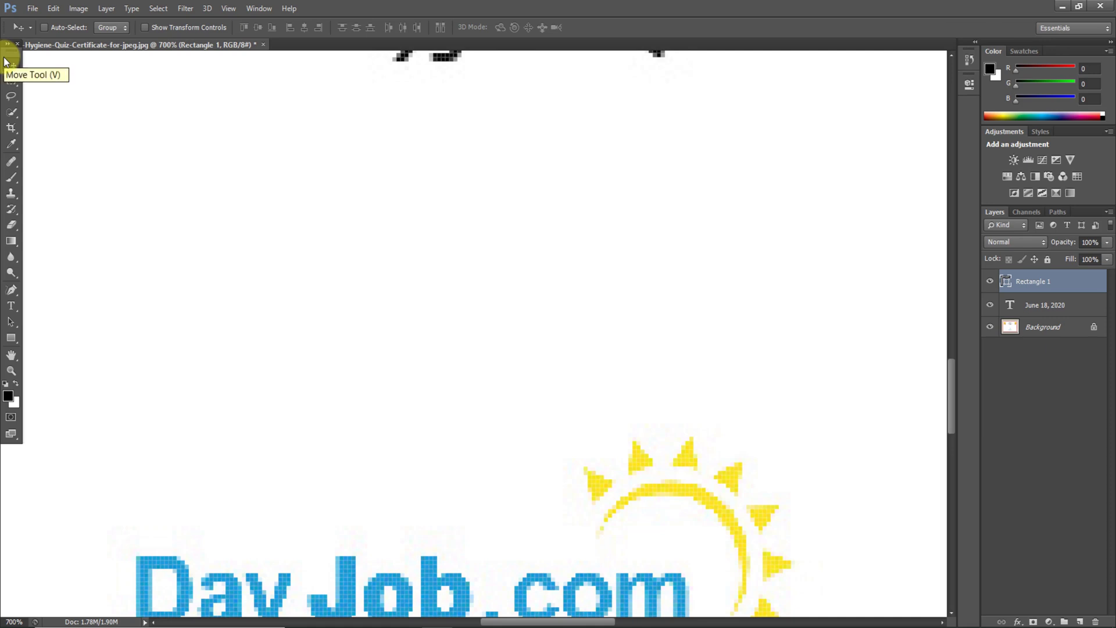
pyautogui.click(1044, 313)
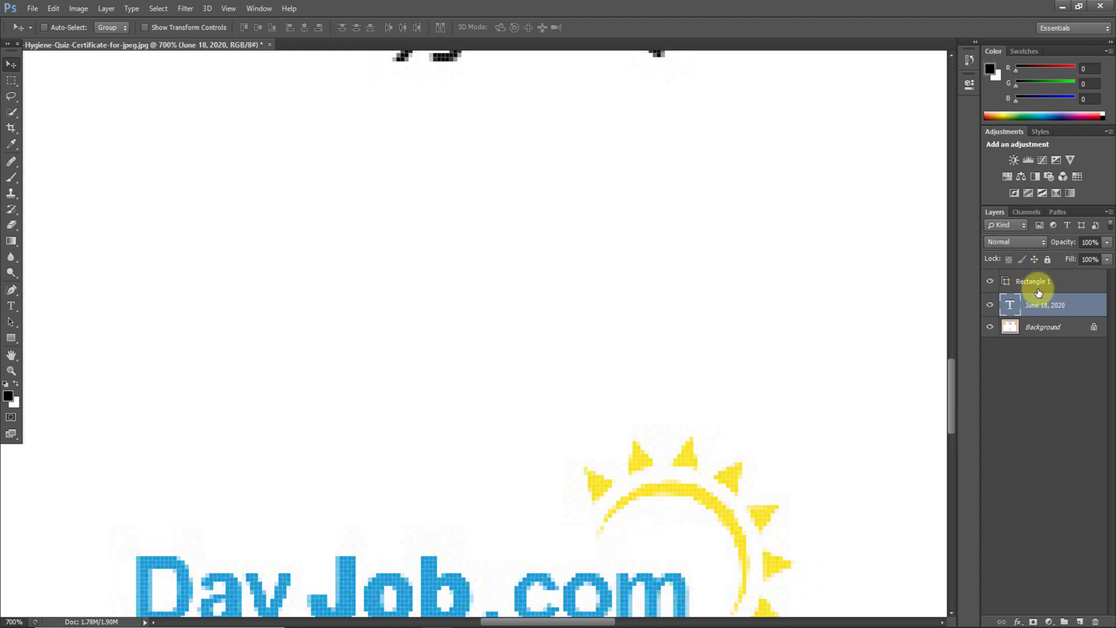
pyautogui.moveTo(1056, 307); pyautogui.dragTo(1056, 280)
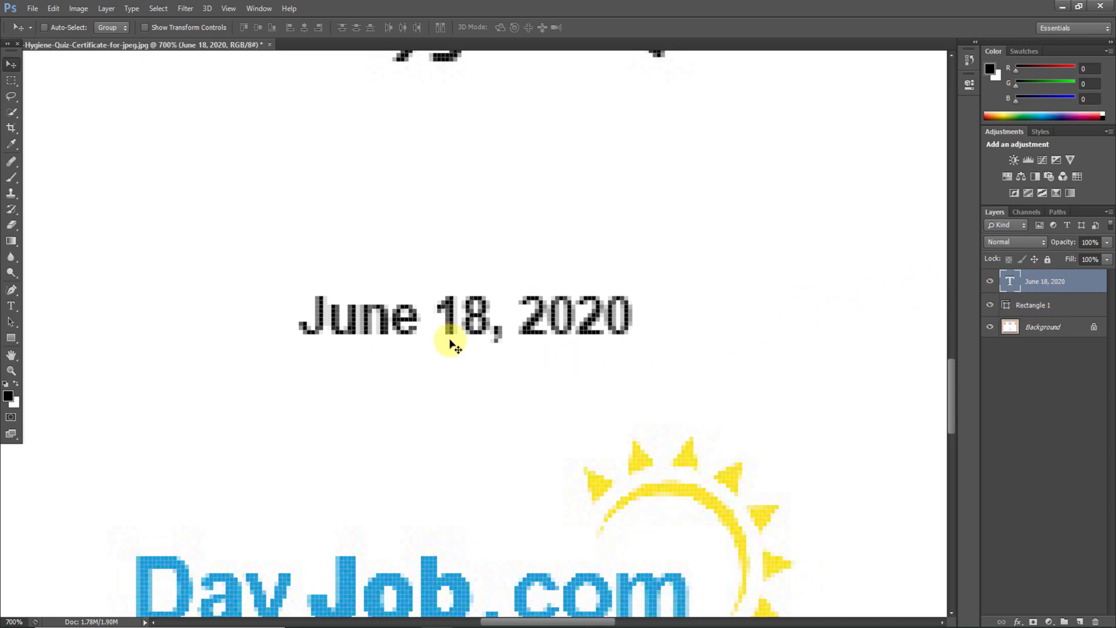
# Edit the date text from June 18, 2020 to June 14, 2021 and commit it
pyautogui.click(11, 306)
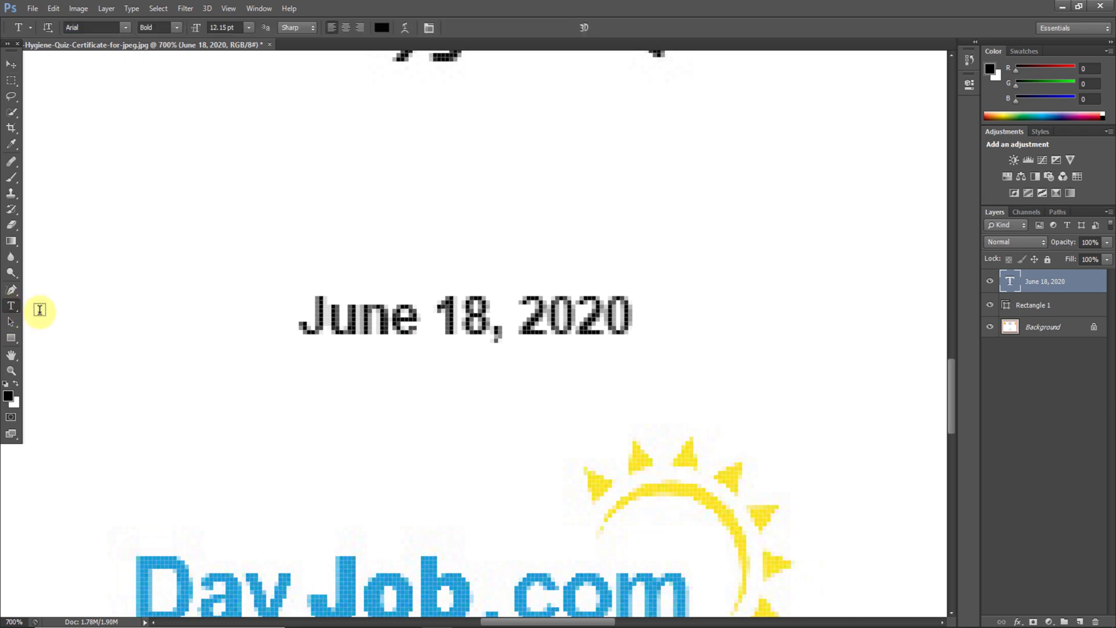
pyautogui.click(444, 316)
pyautogui.moveTo(606, 309); pyautogui.dragTo(636, 311)
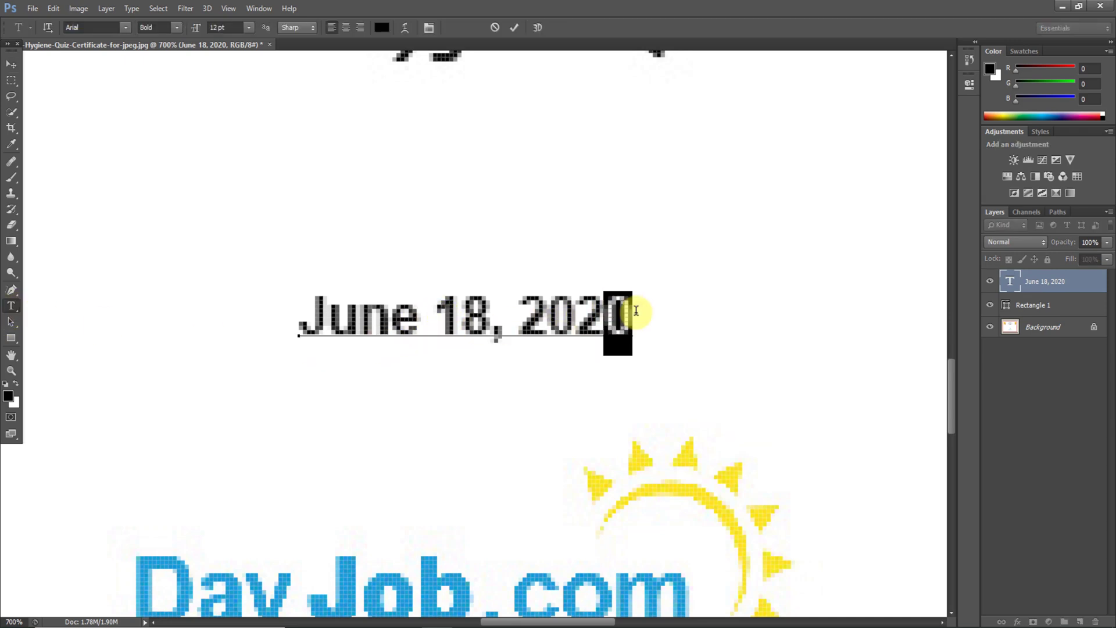
pyautogui.write('1')
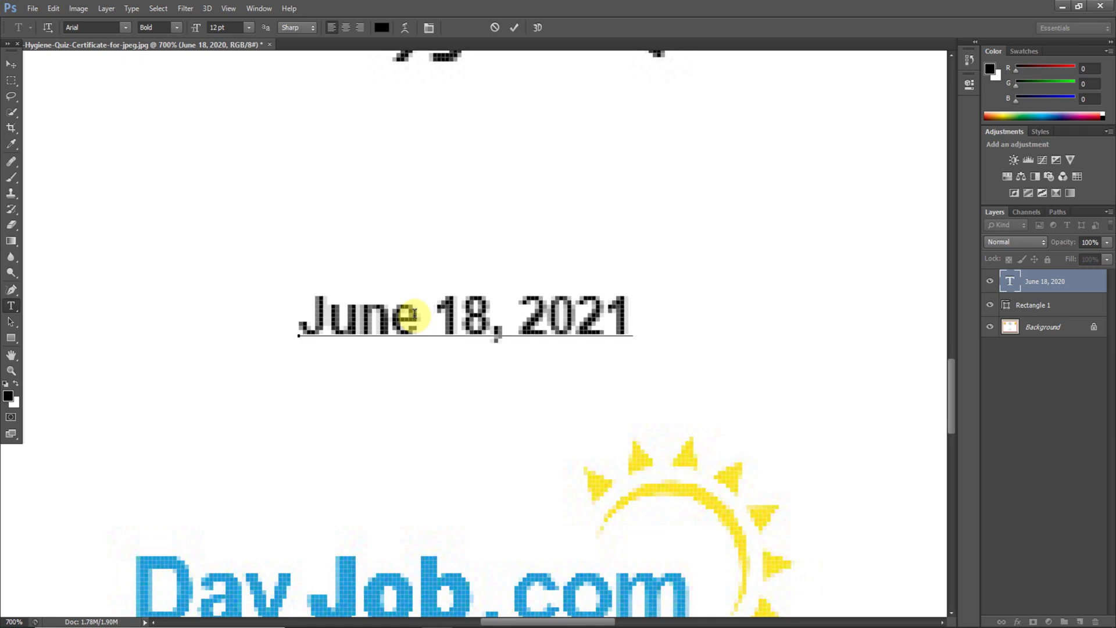
pyautogui.doubleClick(468, 314)
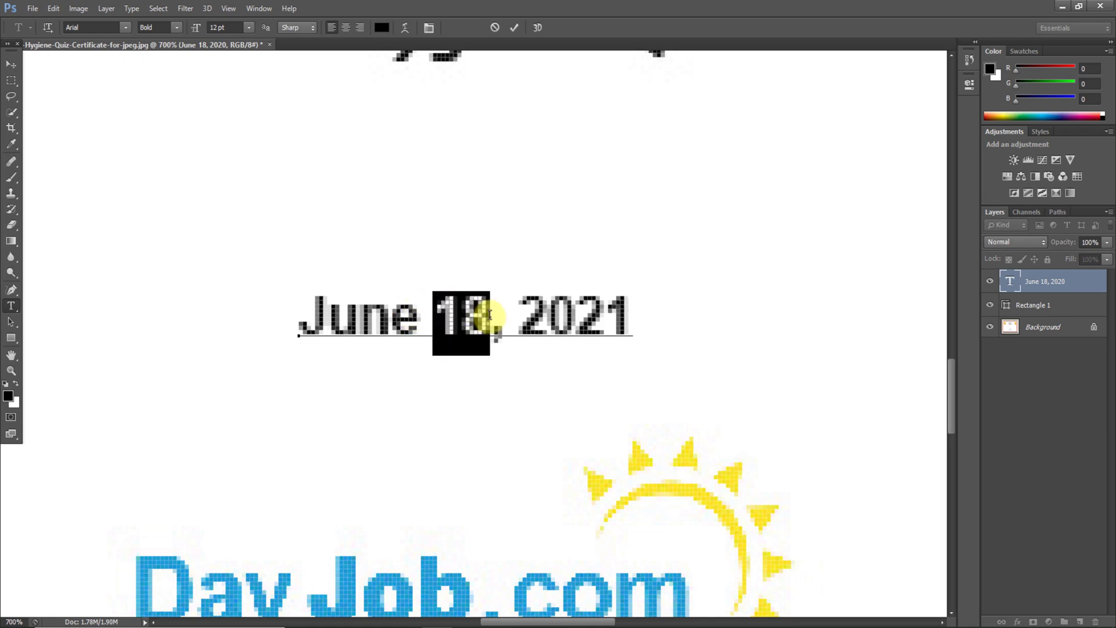
pyautogui.write('14')
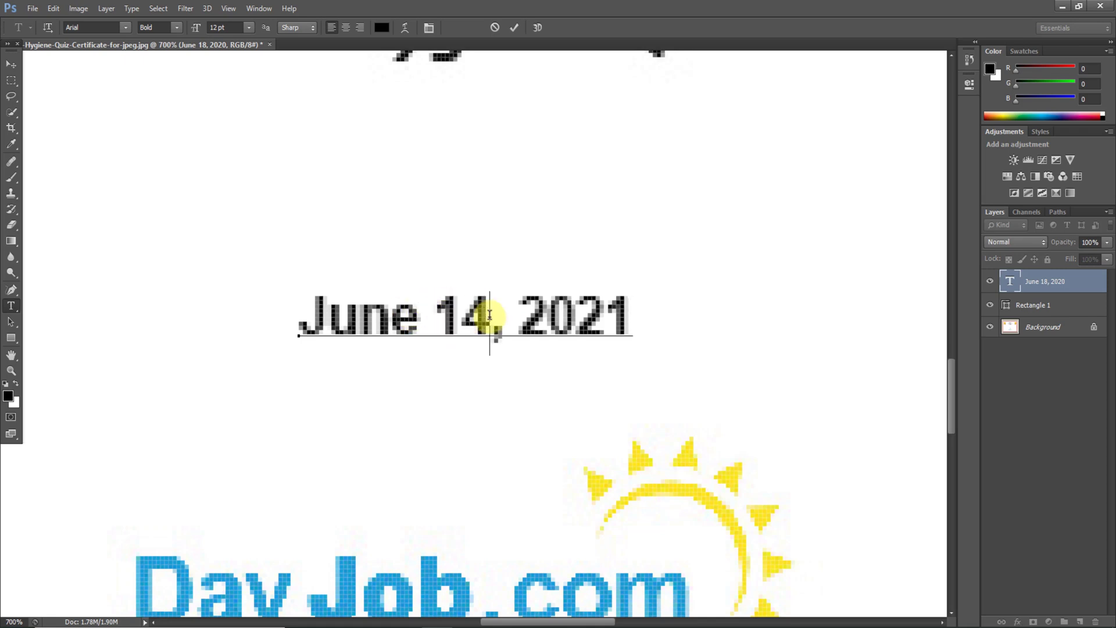
pyautogui.click(13, 63)
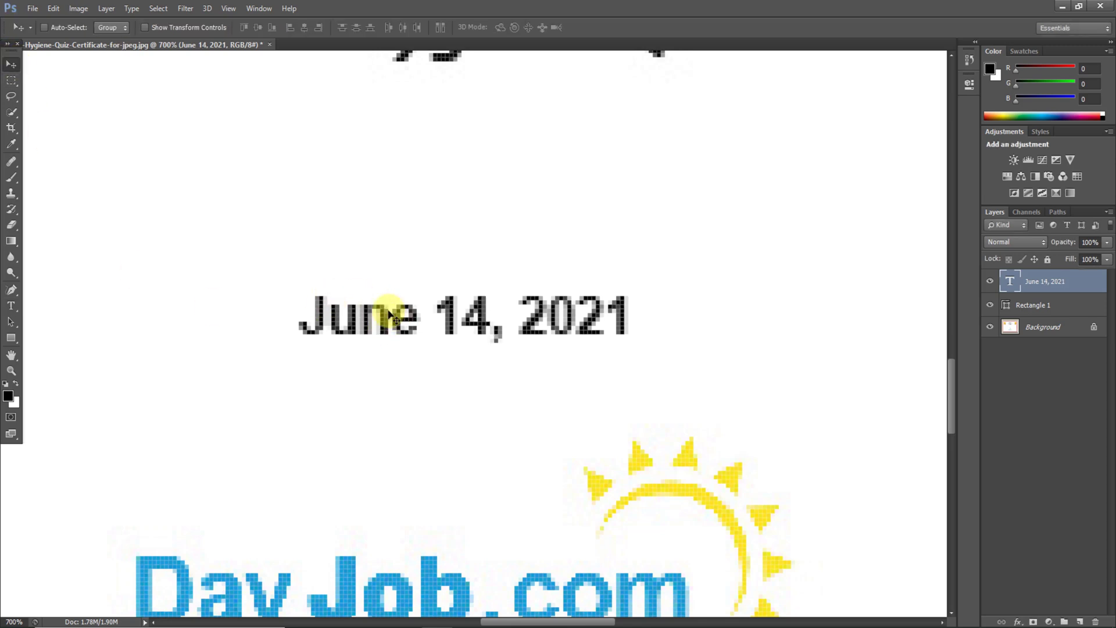
# Zoom out to 100% to view the whole certificate, then back in to 200%
pyautogui.hotkey('ctrl', '-')
pyautogui.hotkey('ctrl', '-')
pyautogui.hotkey('ctrl', '-')
pyautogui.hotkey('ctrl', '-')
pyautogui.hotkey('ctrl', '-')
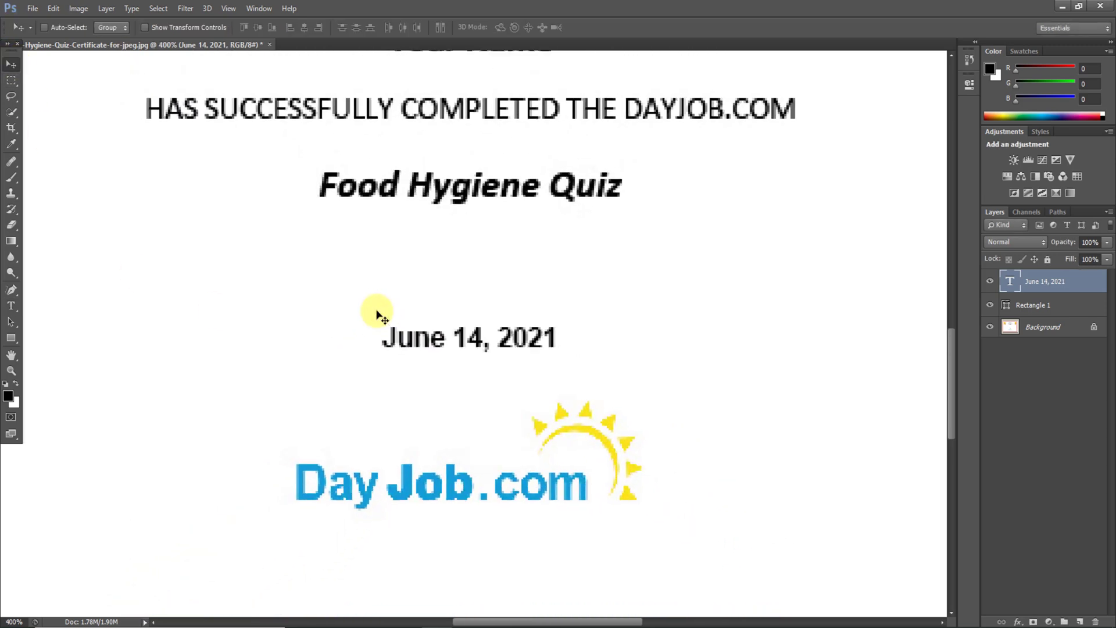
pyautogui.hotkey('ctrl', '-')
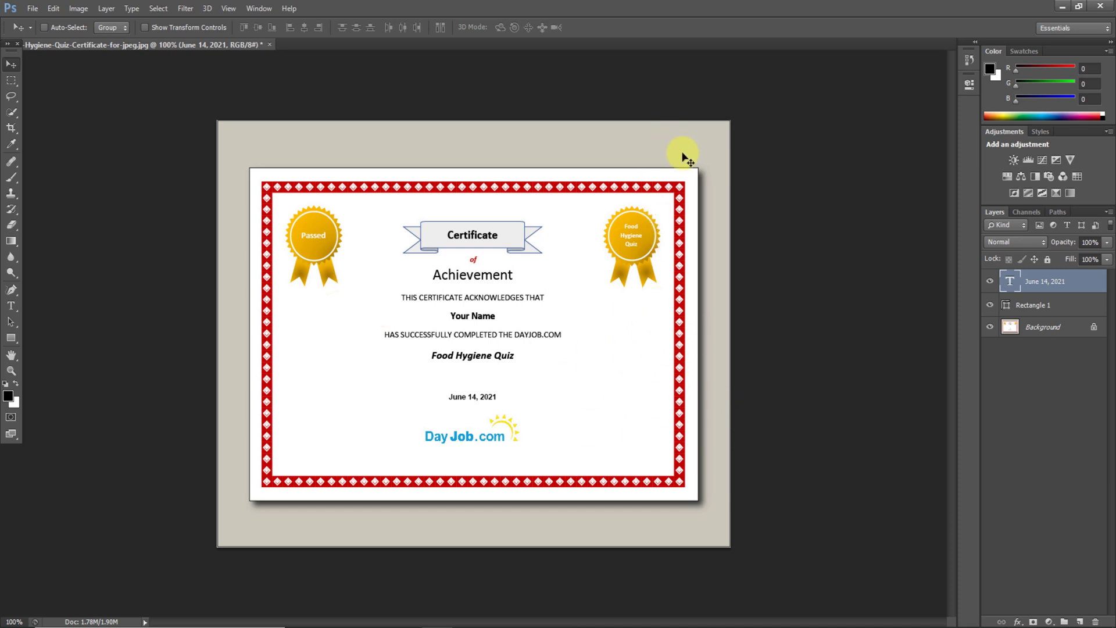
pyautogui.hotkey('ctrl', '+')
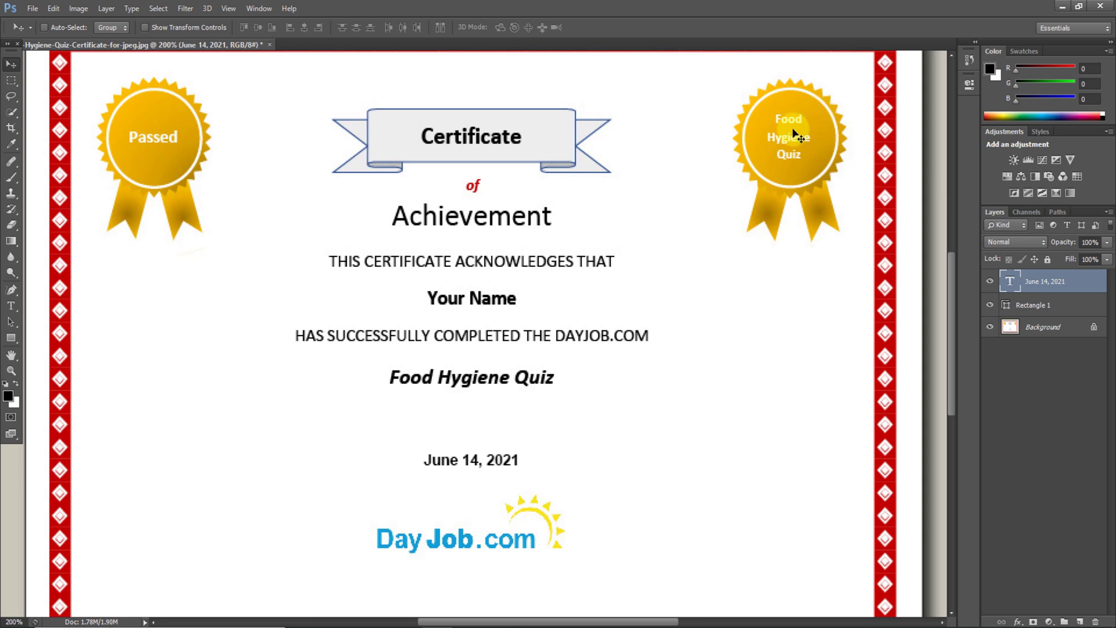
# Convert the Background to Layer 0 and copy the top-right Food Hygiene Quiz rosette onto Layer 1
pyautogui.doubleClick(1056, 329)
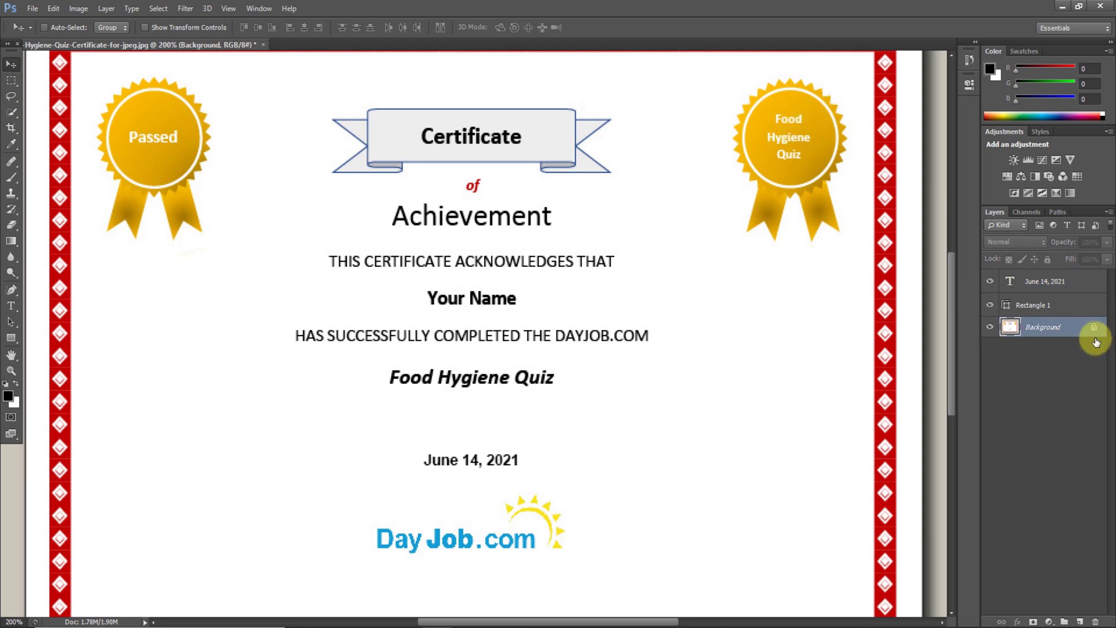
pyautogui.click(11, 81)
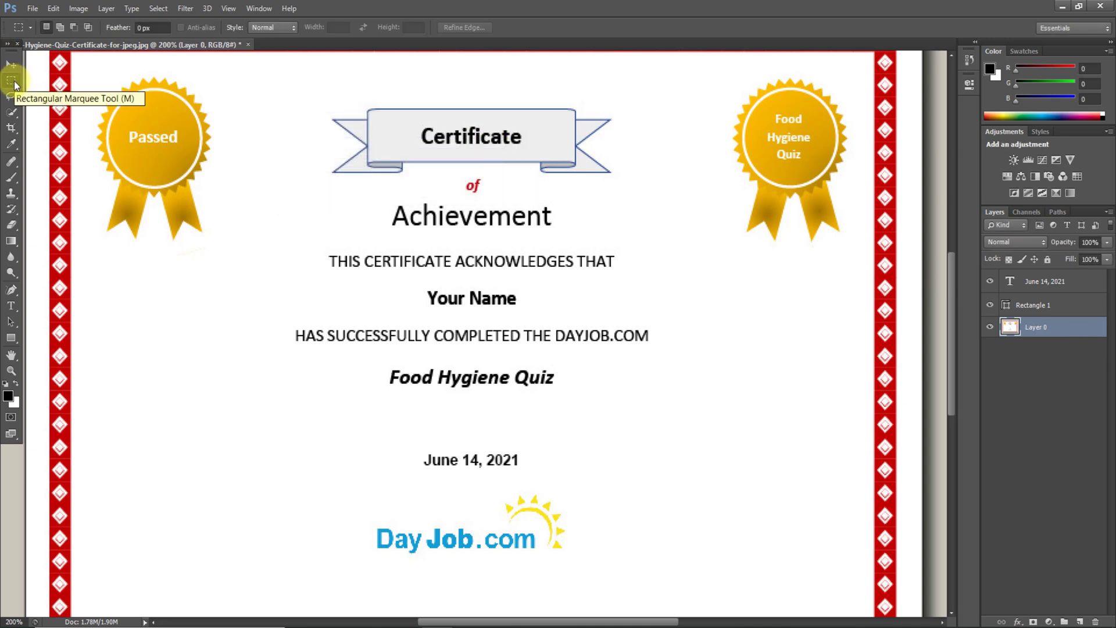
pyautogui.moveTo(856, 71); pyautogui.dragTo(721, 245)
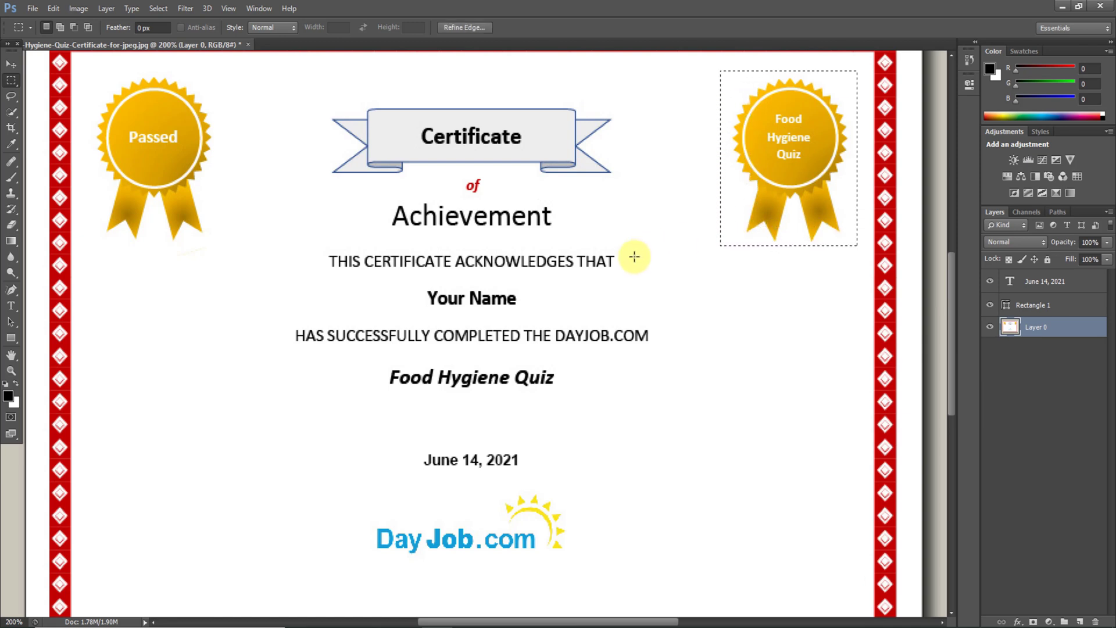
pyautogui.hotkey('ctrl', 'j')
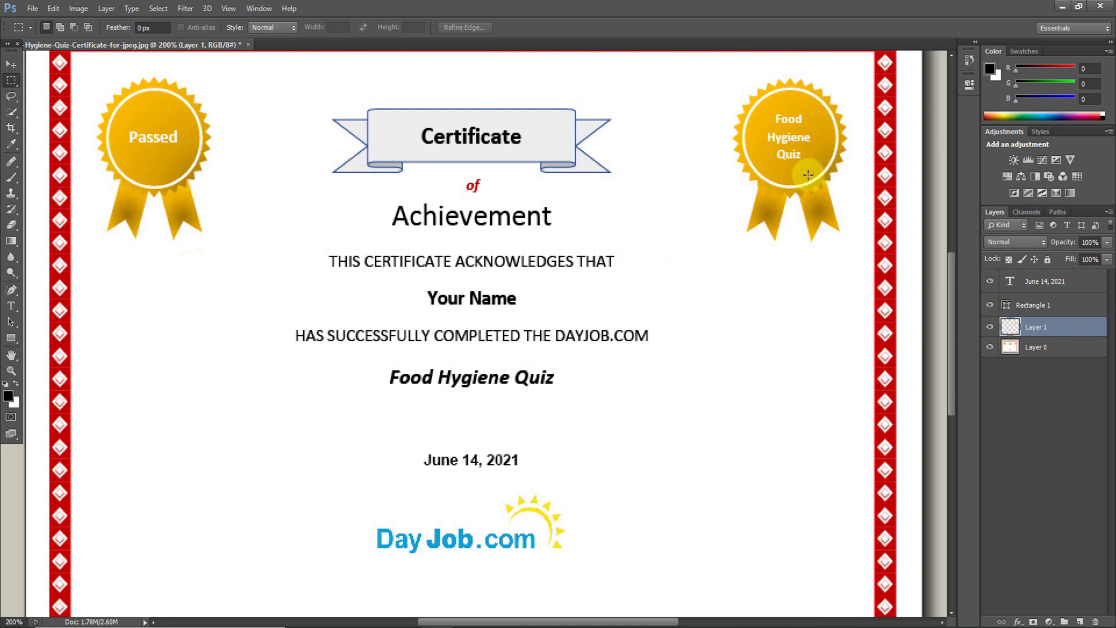
# Move the copied rosette to the certificate's bottom-left corner and apply the transform
pyautogui.hotkey('ctrl', 't')
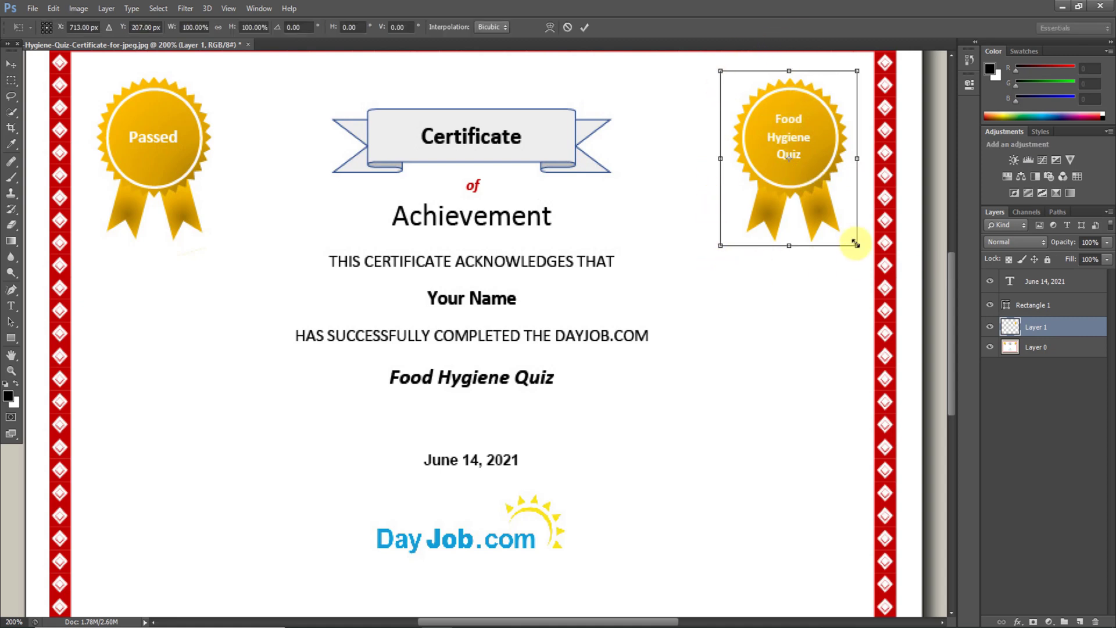
pyautogui.moveTo(804, 109); pyautogui.dragTo(163, 461)
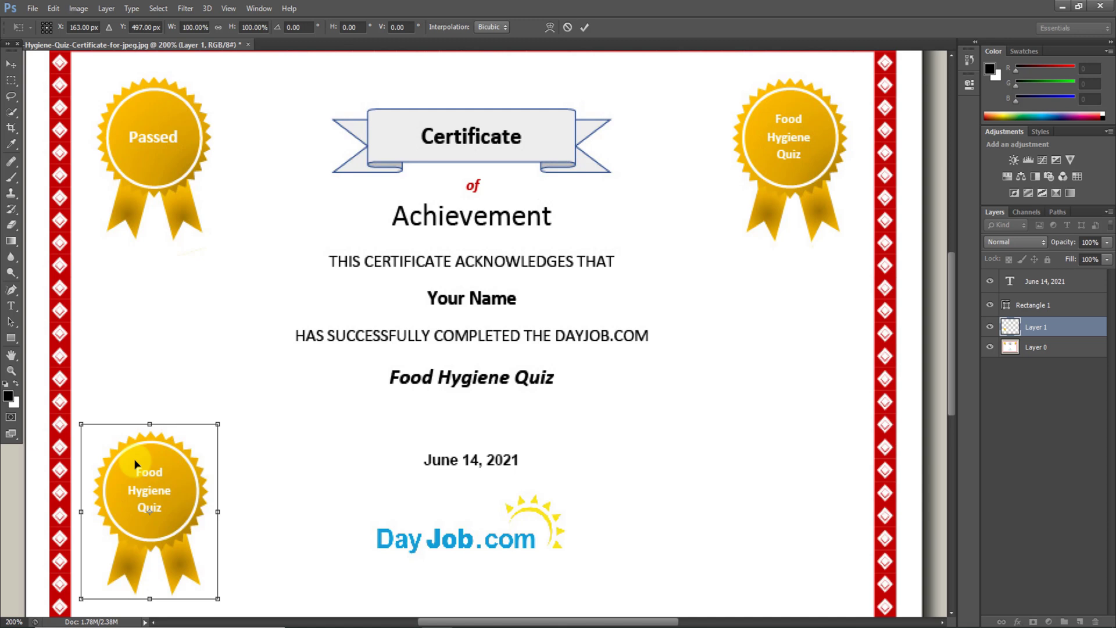
pyautogui.click(11, 64)
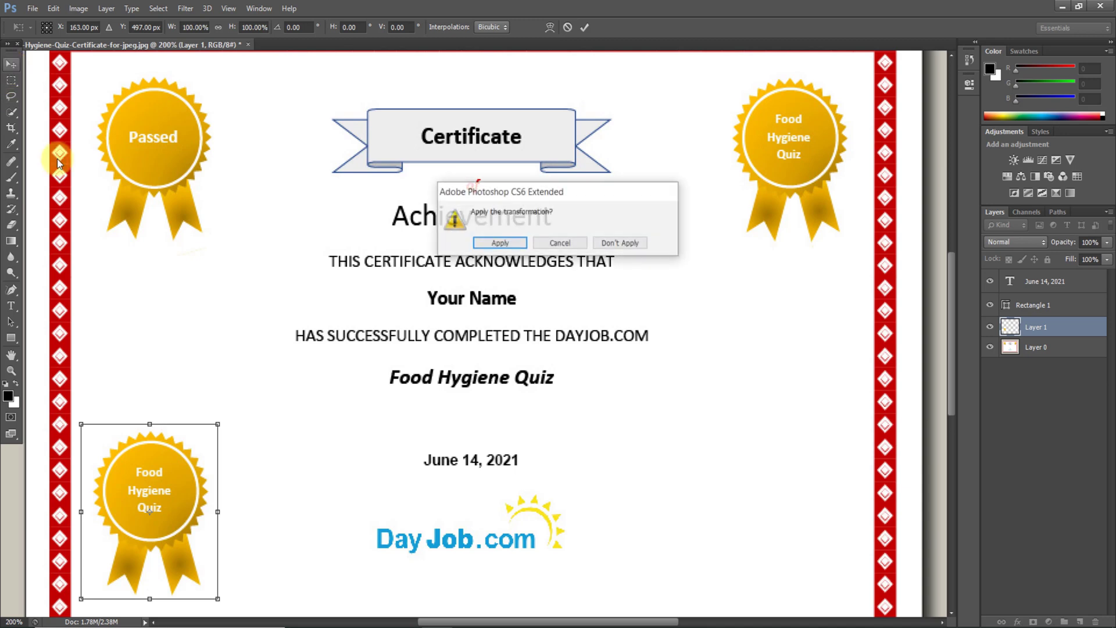
pyautogui.click(497, 243)
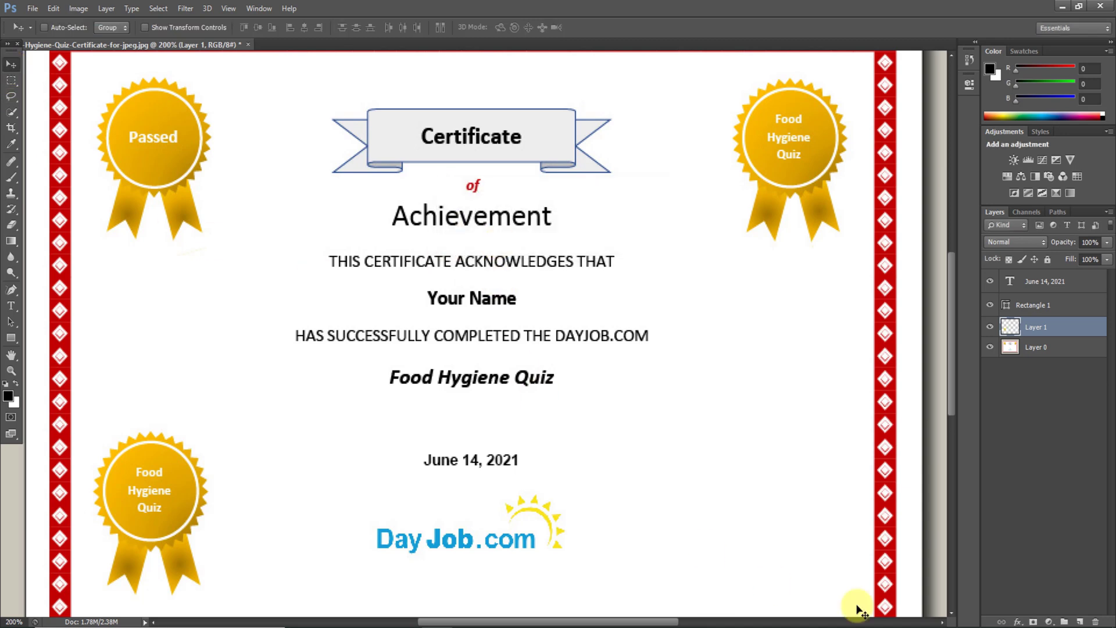